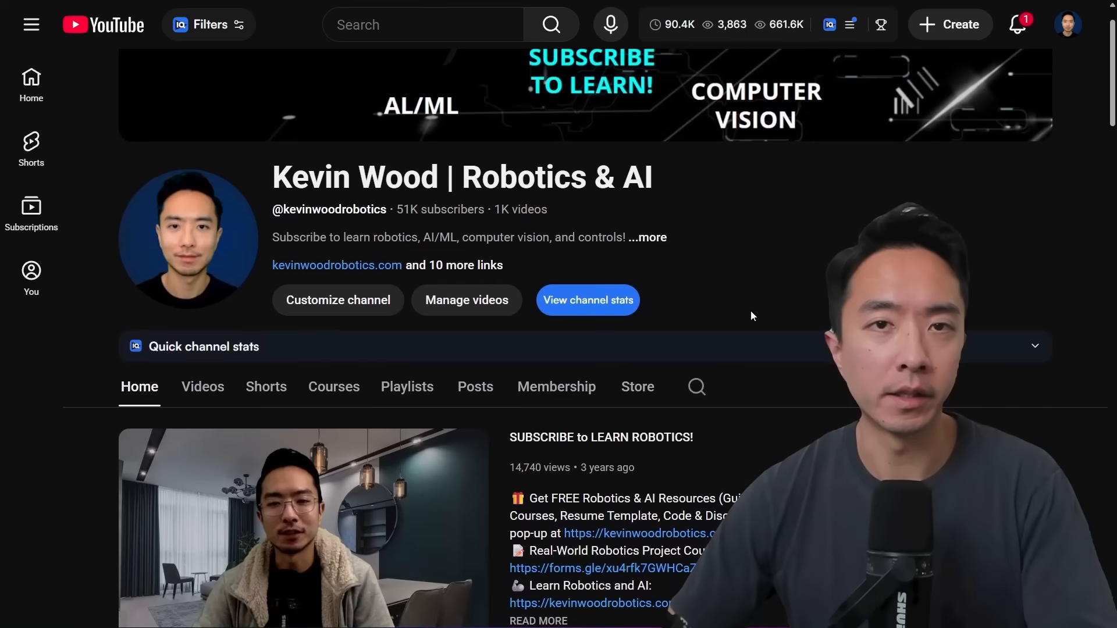
- Look through the video sections on the robotics channel's home page
scroll(751, 311, "down", 9)
scroll(751, 311, "down", 10)
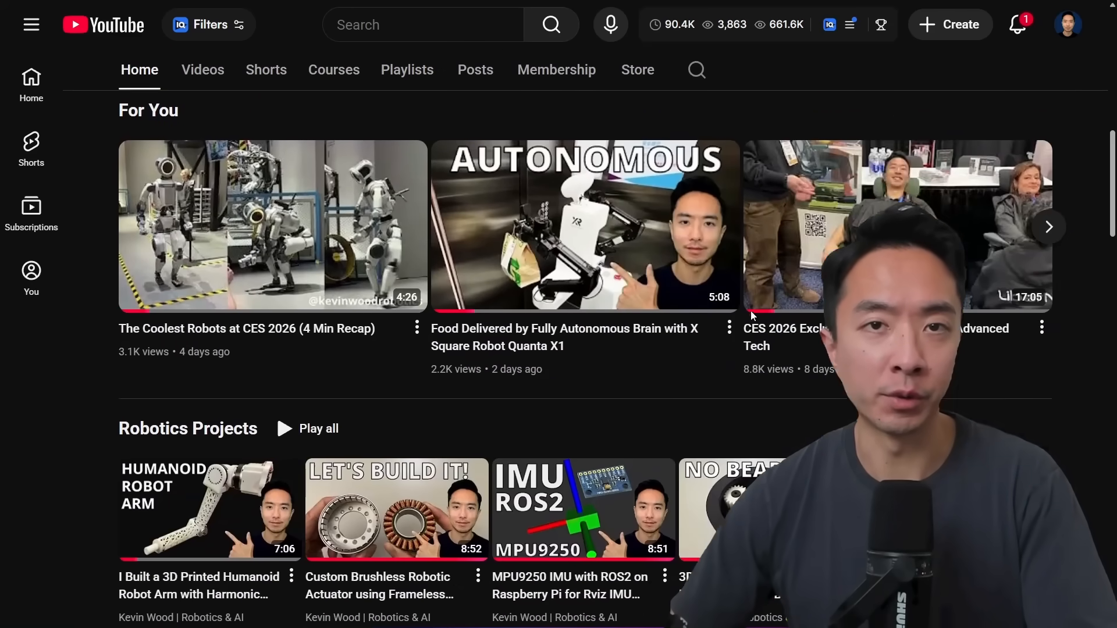
scroll(751, 314, "down", 14)
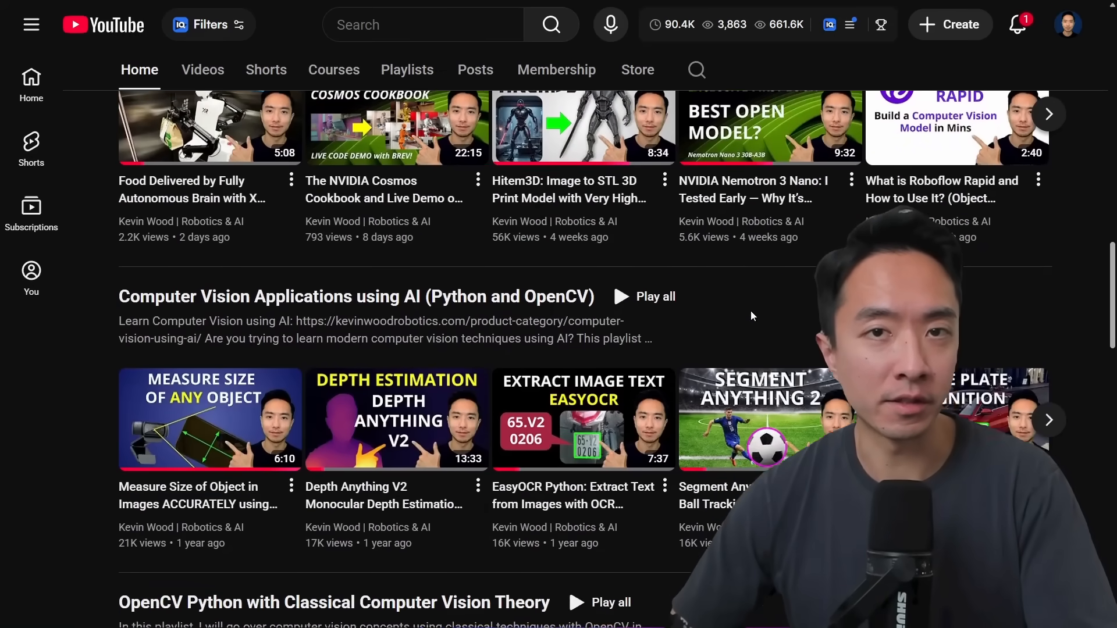
scroll(750, 315, "down", 4)
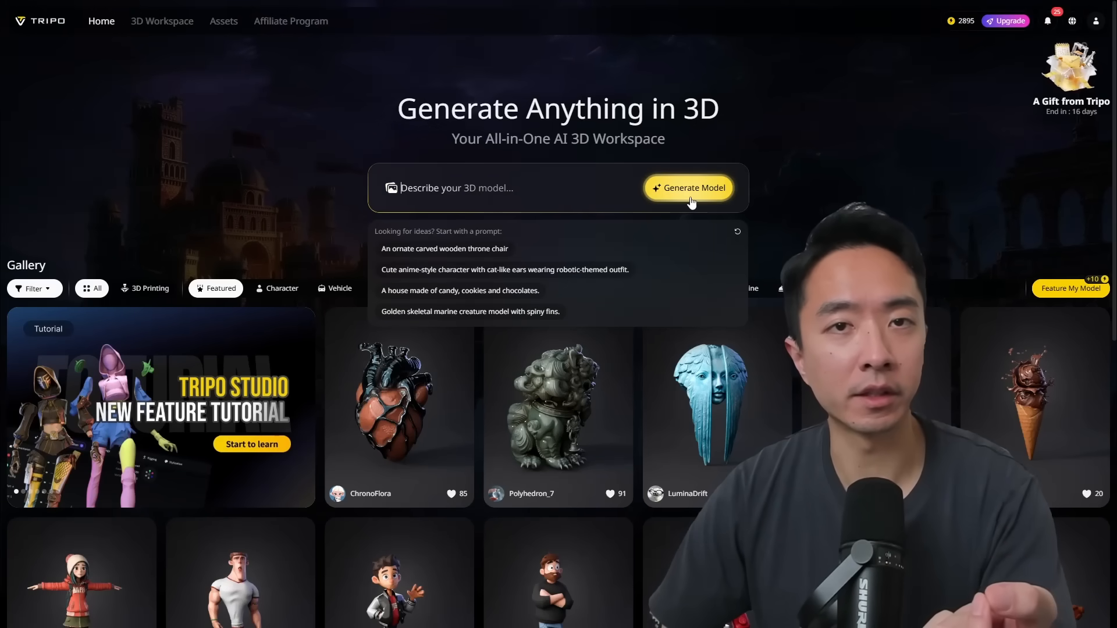
- Open the 3D workspace and load the blue humanoid robot photo as the source image for the model
left_click(163, 23)
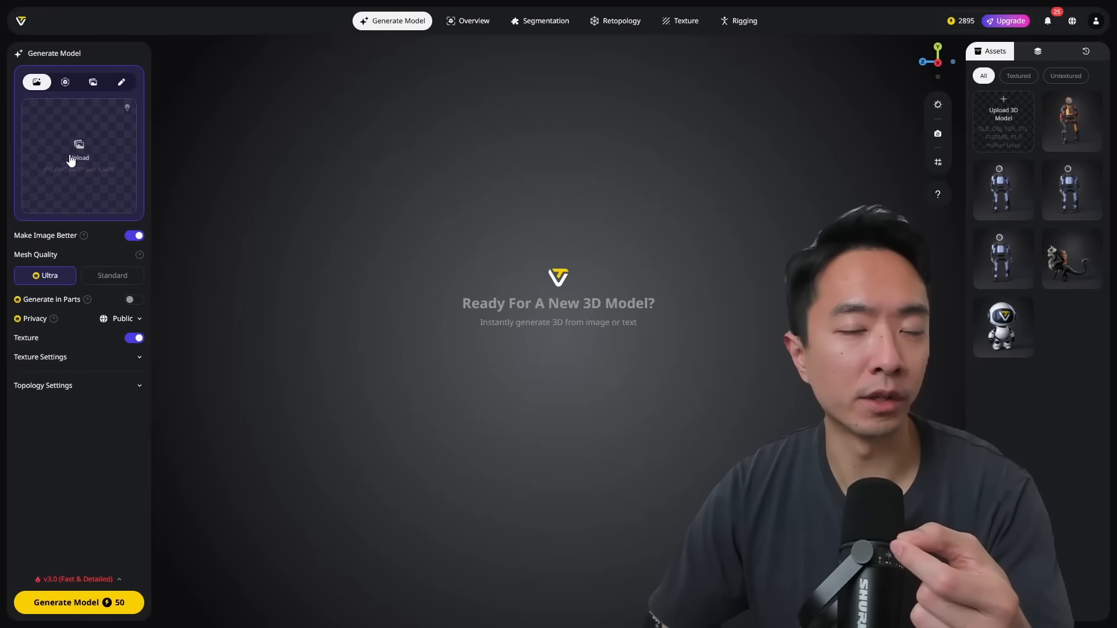
mouse_move(128, 110)
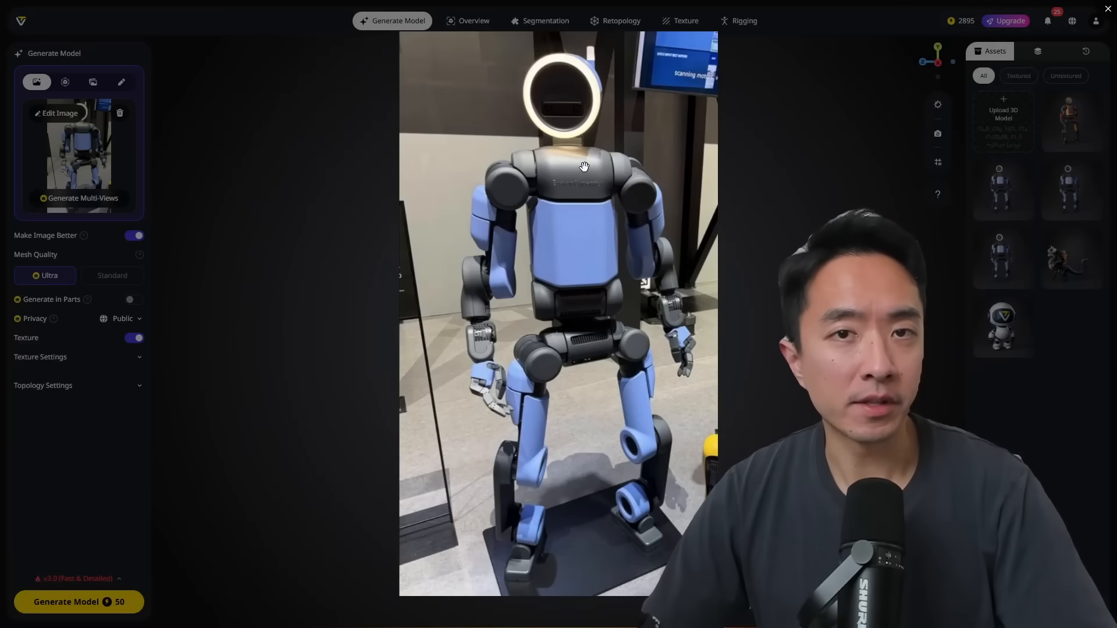
left_click(272, 141)
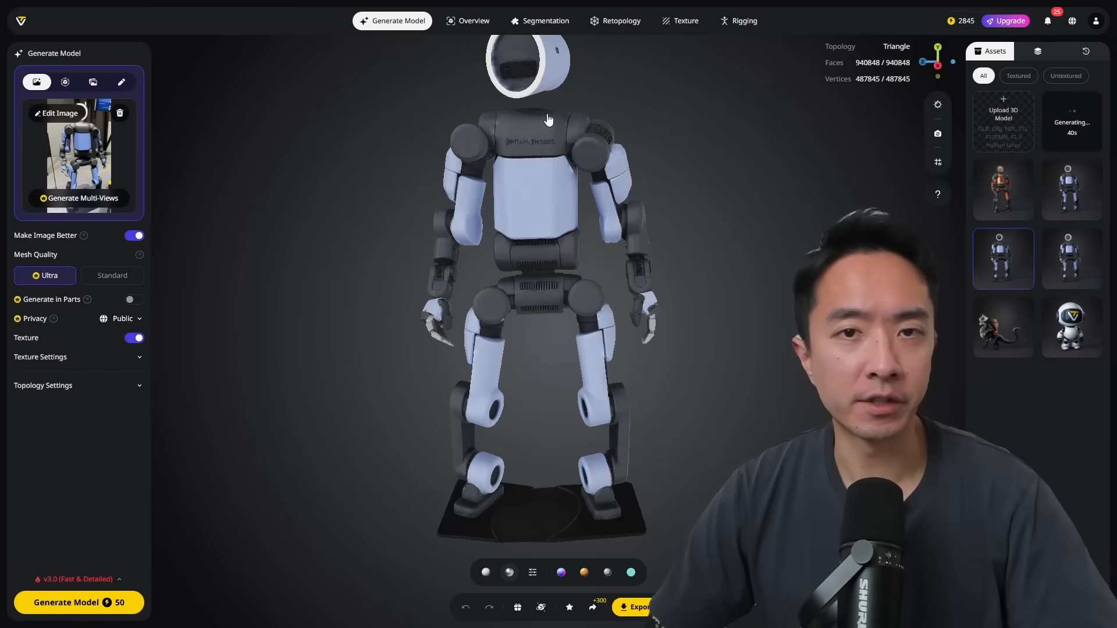
- Examine the generated robot model's head, shoulders and chest lettering up close
scroll(556, 111, "up", 4)
left_click_drag(555, 134, 541, 252)
right_click_drag(507, 106, 504, 307)
scroll(509, 187, "down", 3)
scroll(512, 187, "up", 8)
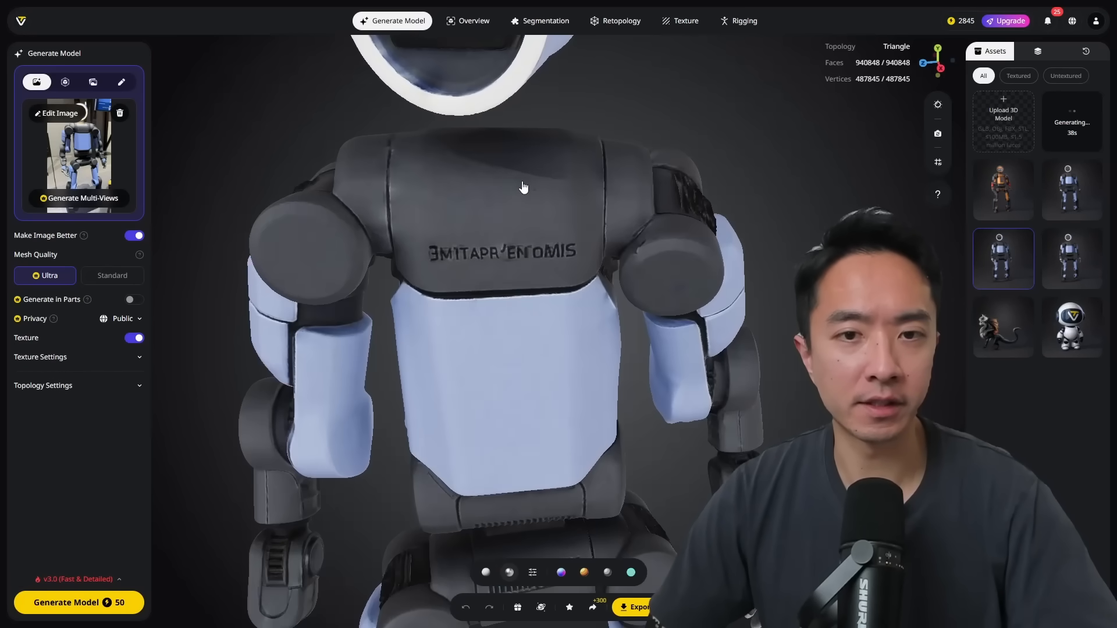
right_click_drag(524, 187, 532, 122)
scroll(445, 228, "up", 6)
scroll(402, 282, "down", 3)
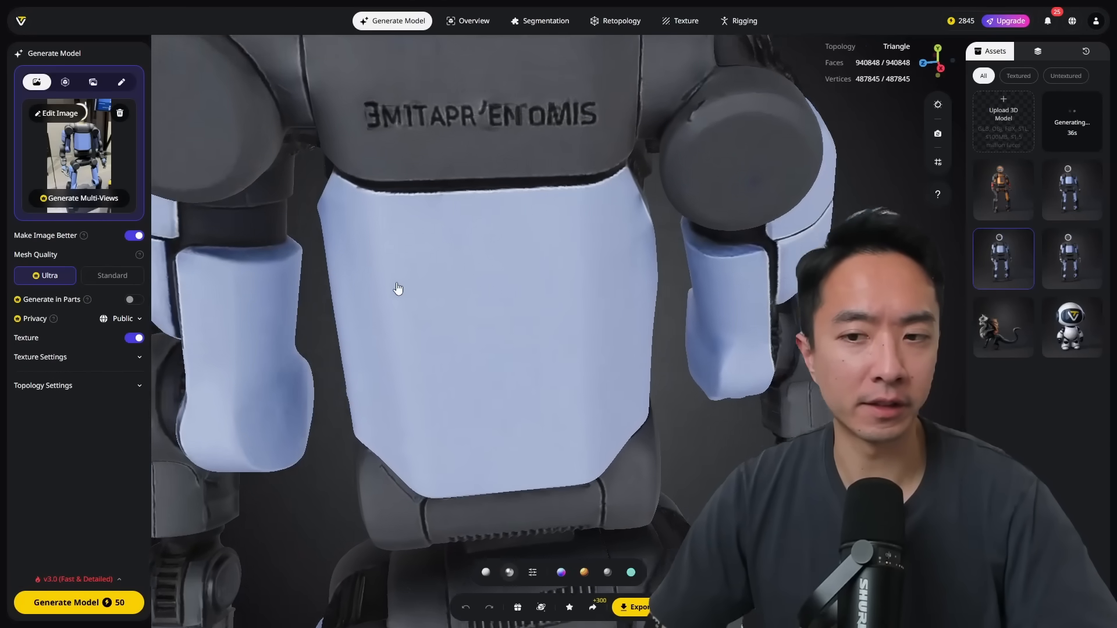
- Examine the generated robot's torso from several angles, including the vent slots at the waist
left_click_drag(375, 334, 910, 278)
left_click_drag(678, 362, 445, 272)
scroll(418, 290, "up", 5)
right_click_drag(414, 299, 487, 312)
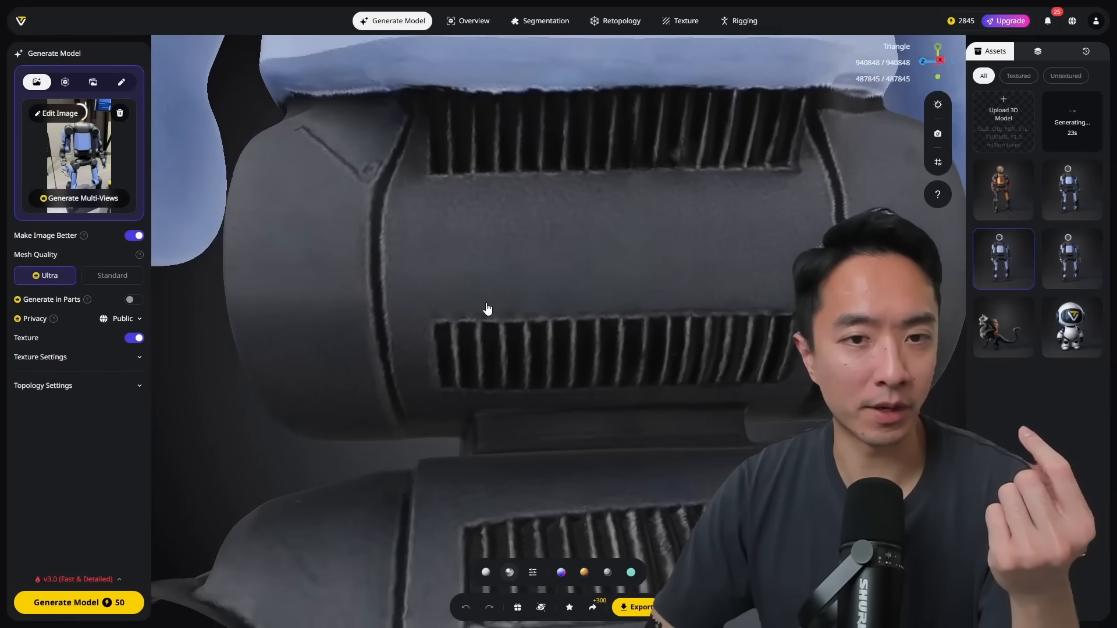
scroll(464, 259, "down", 3)
- Enlarge the uploaded source photo and examine the robot's waist vents, legs and hand for comparison with the model
left_click(79, 144)
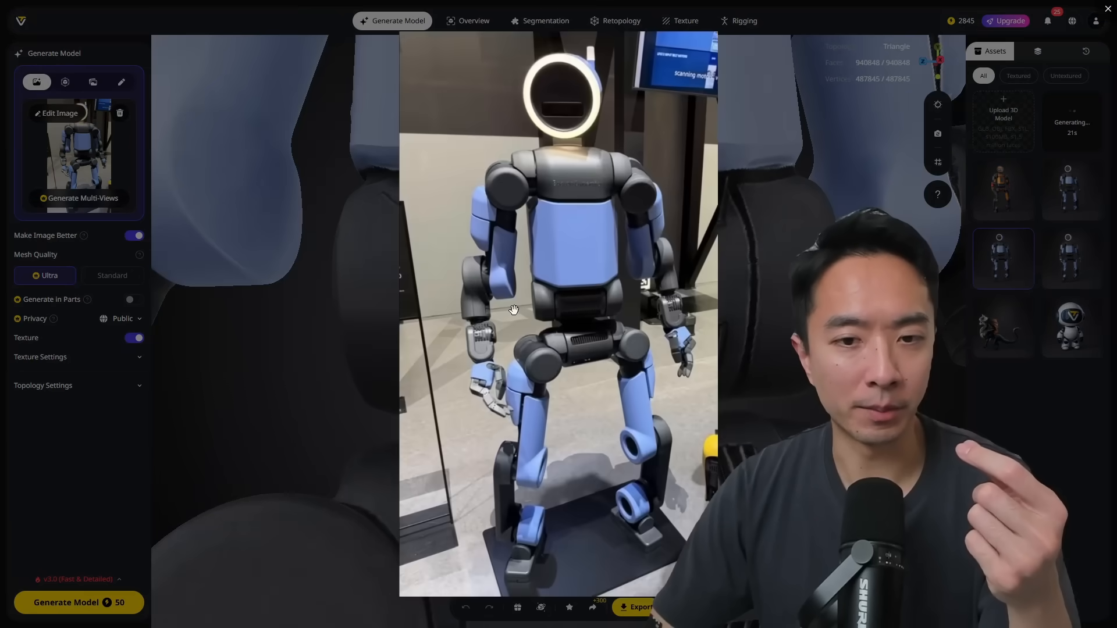
scroll(567, 329, "up", 8)
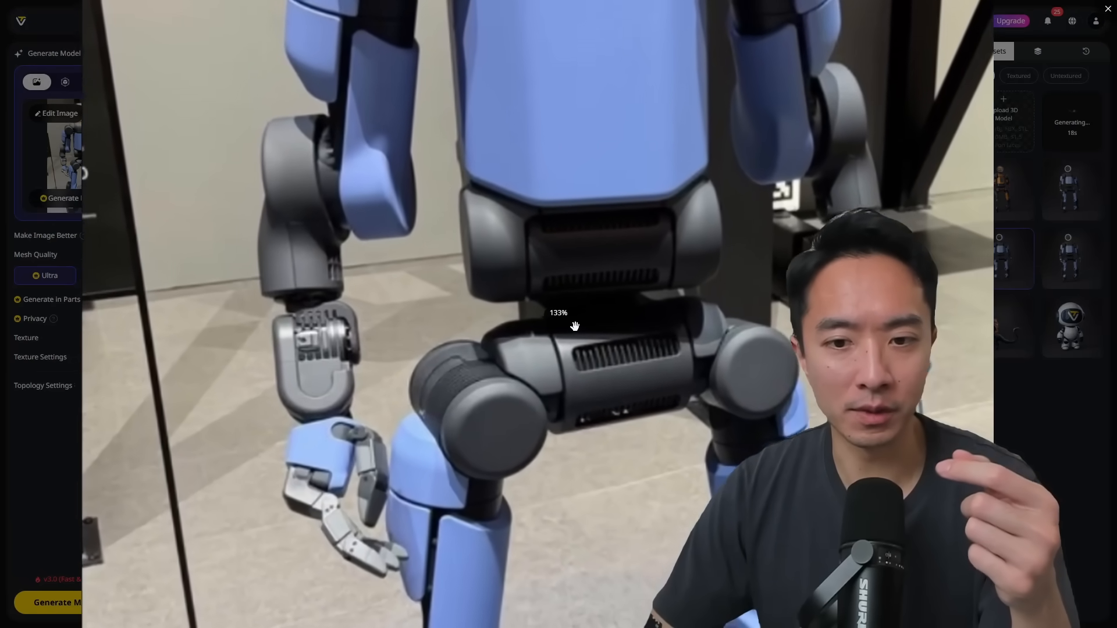
scroll(662, 322, "up", 1)
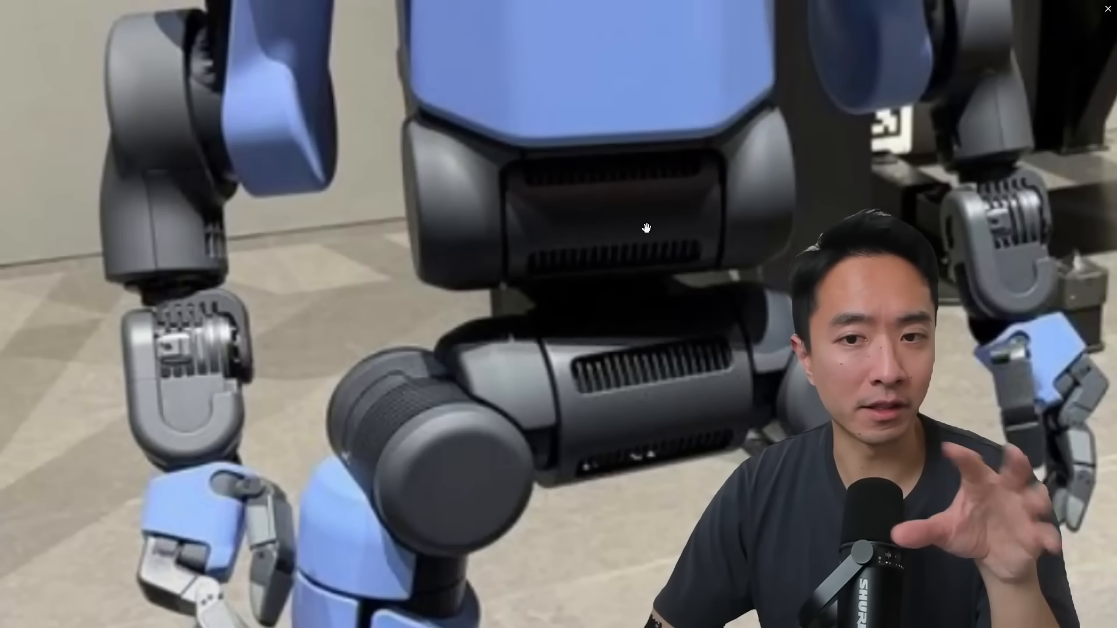
scroll(638, 258, "down", 5)
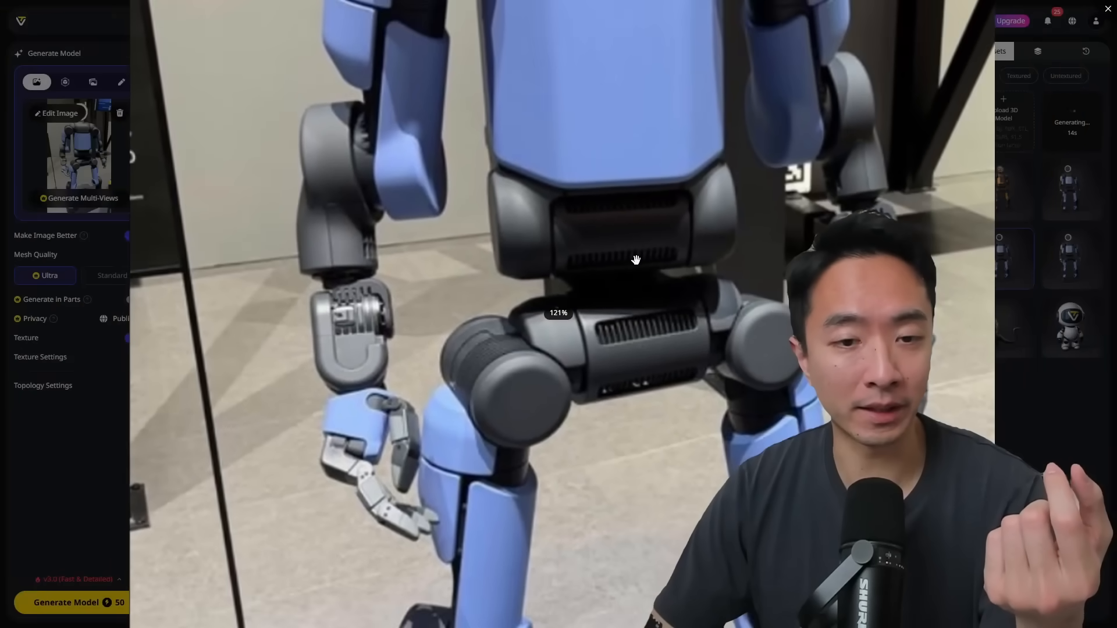
left_click_drag(678, 455, 650, 253)
left_click_drag(693, 423, 667, 273)
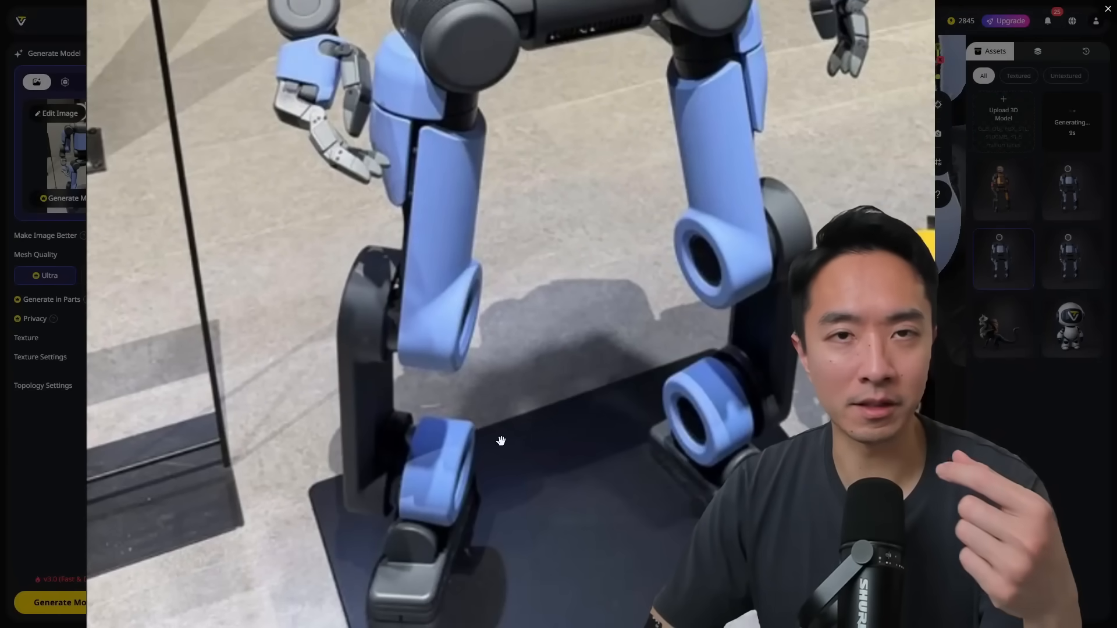
left_click_drag(448, 206, 451, 359)
left_click_drag(622, 263, 580, 381)
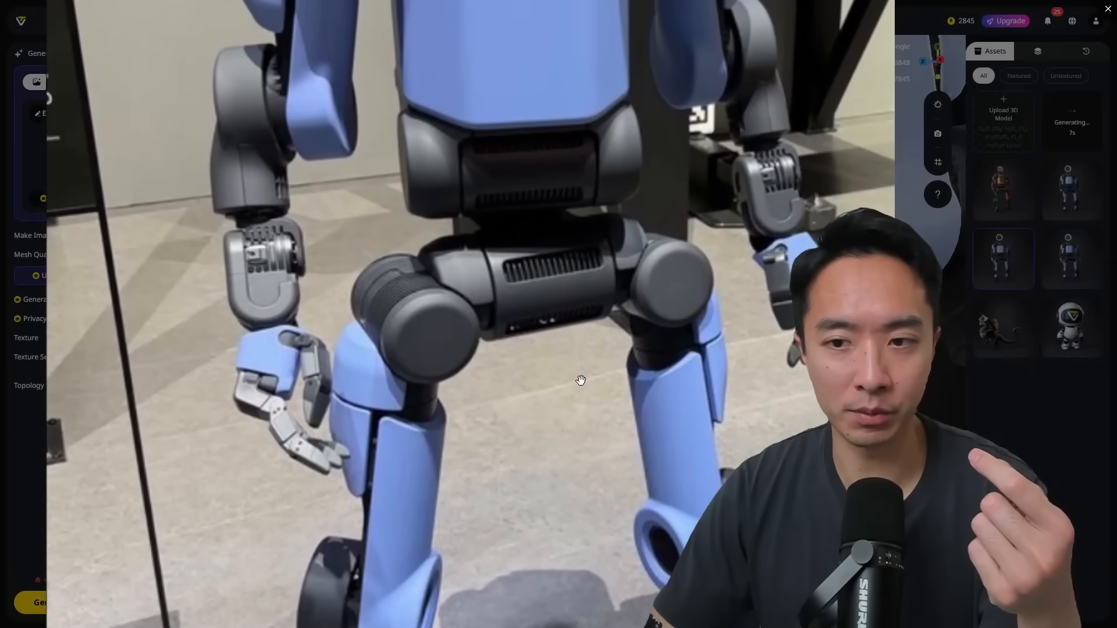
left_click_drag(427, 345, 465, 451)
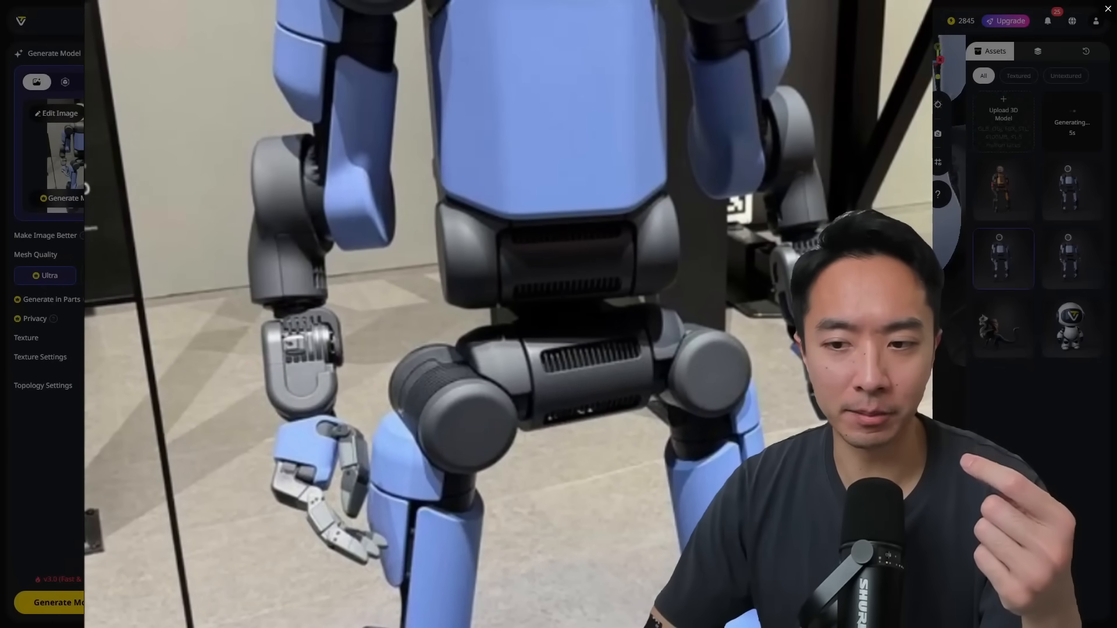
left_click_drag(308, 458, 346, 482)
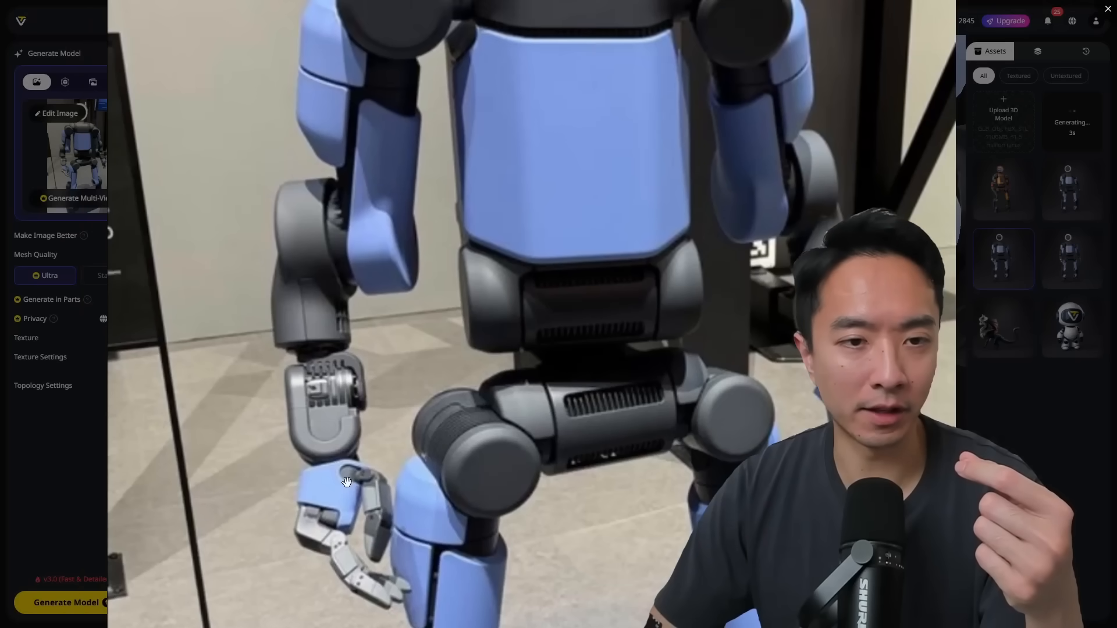
key("Escape")
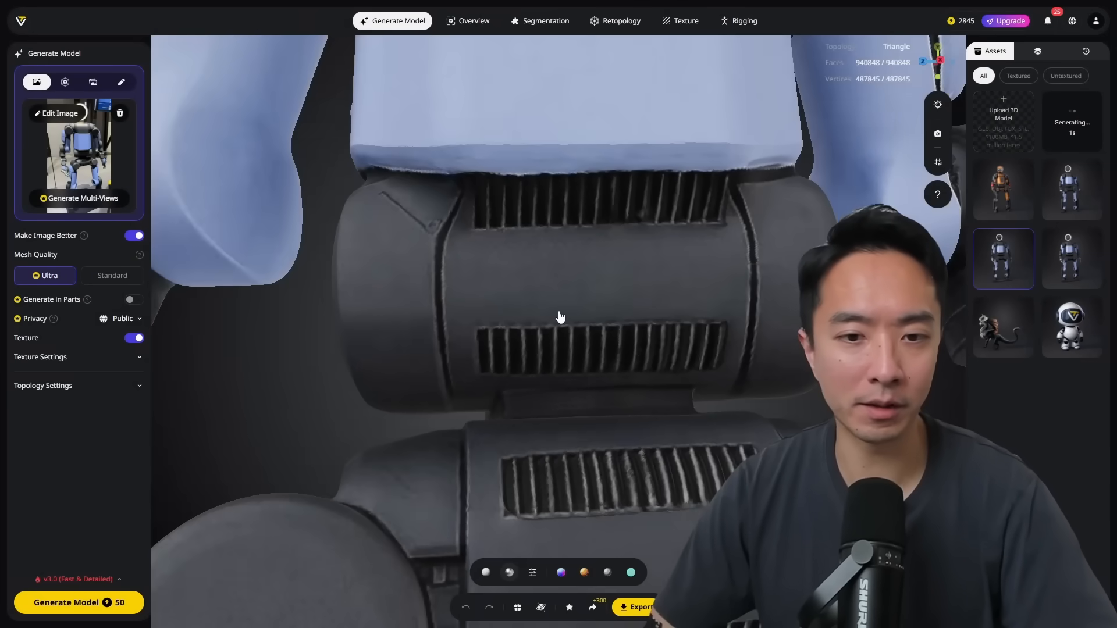
- Examine the forearm, wrist joint and hand of the generated robot model
scroll(561, 319, "down", 5)
left_click_drag(511, 366, 556, 365)
scroll(513, 376, "up", 6)
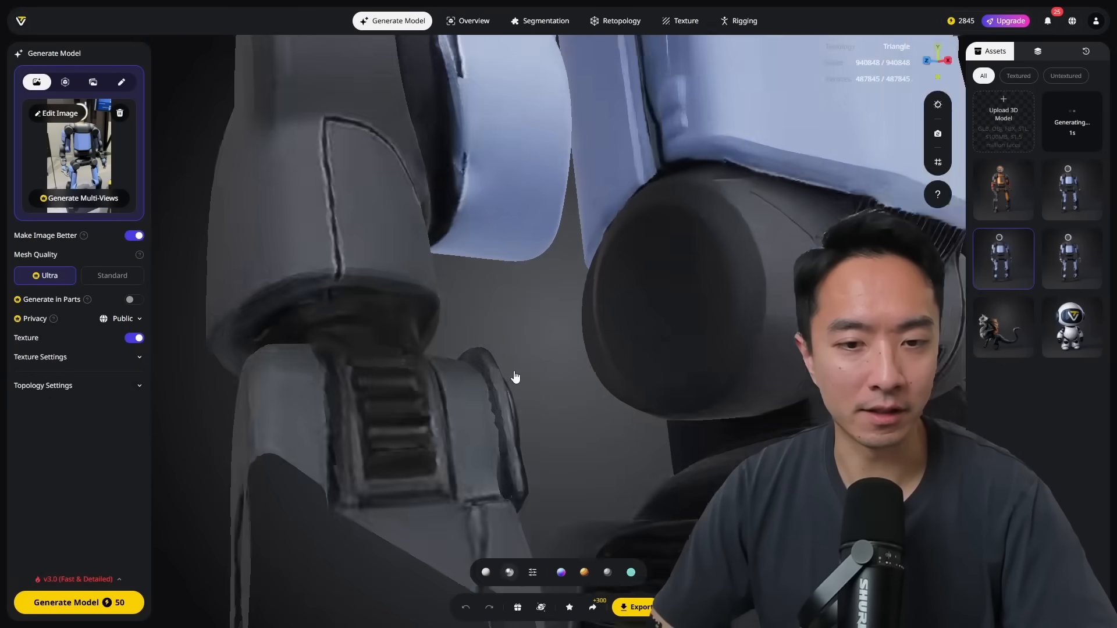
scroll(446, 406, "down", 5)
scroll(446, 406, "up", 6)
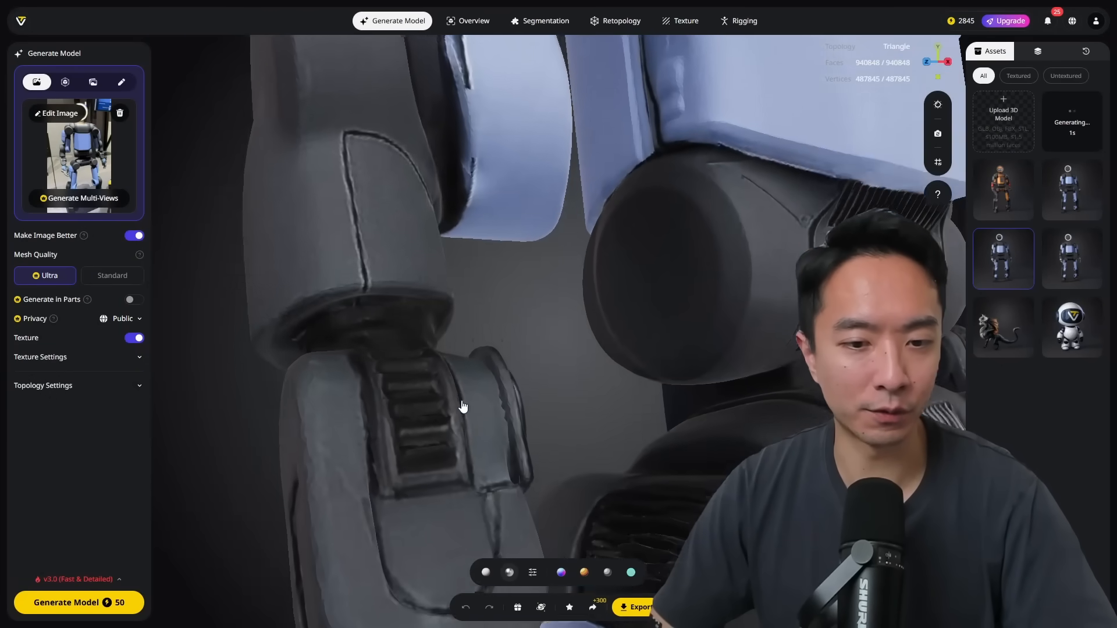
left_click_drag(463, 405, 476, 337)
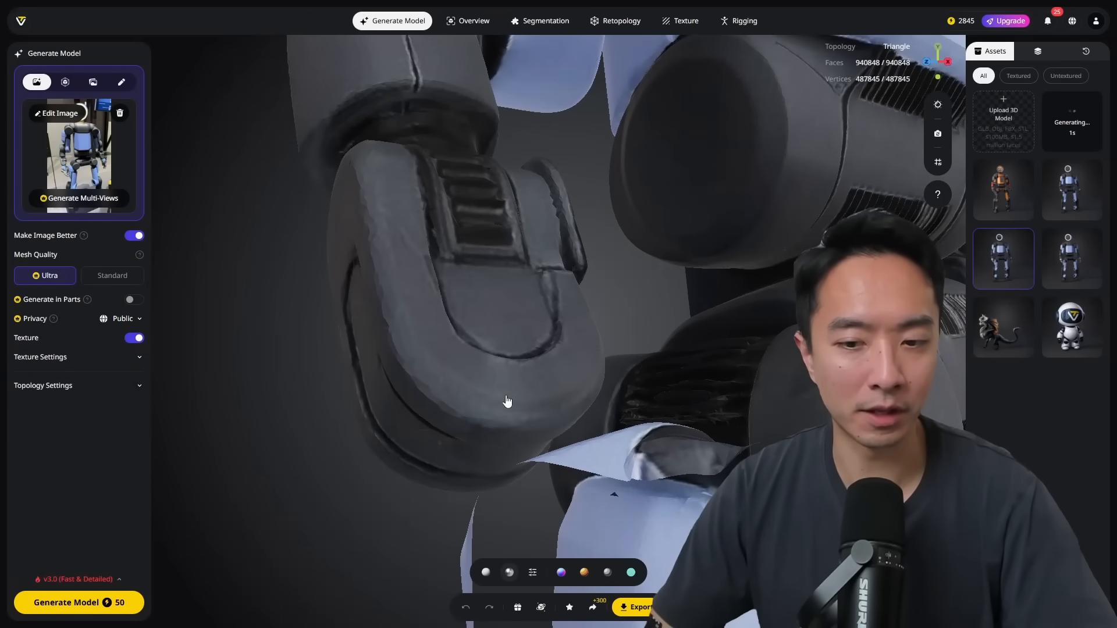
scroll(507, 401, "down", 8)
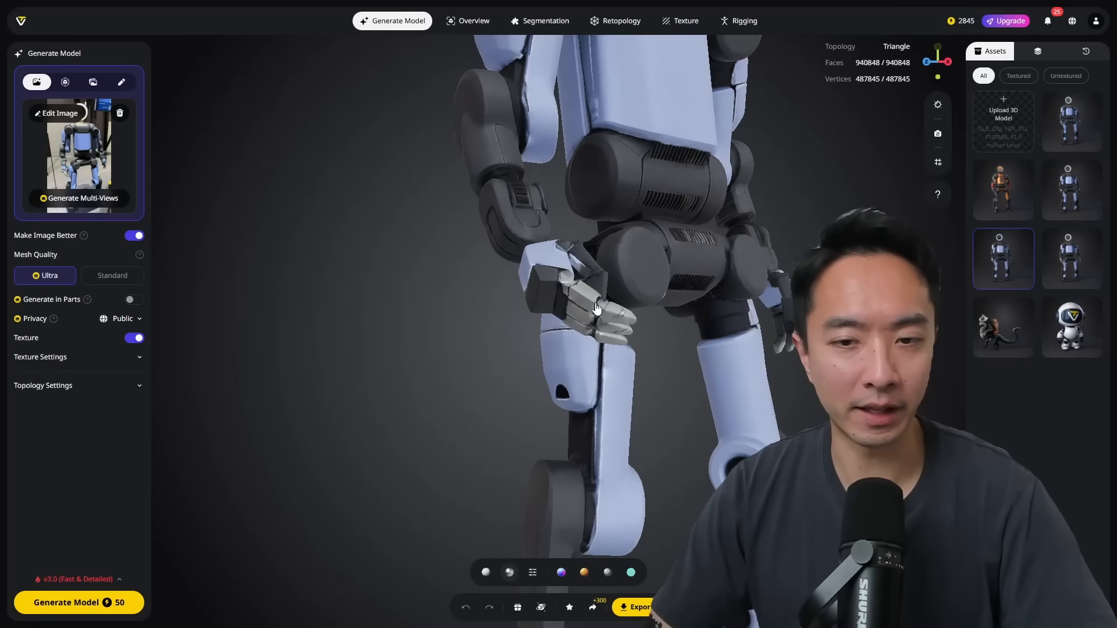
- Examine the generated robot's back and side, including the rear of the legs
left_click_drag(625, 298, 782, 285)
scroll(644, 336, "down", 6)
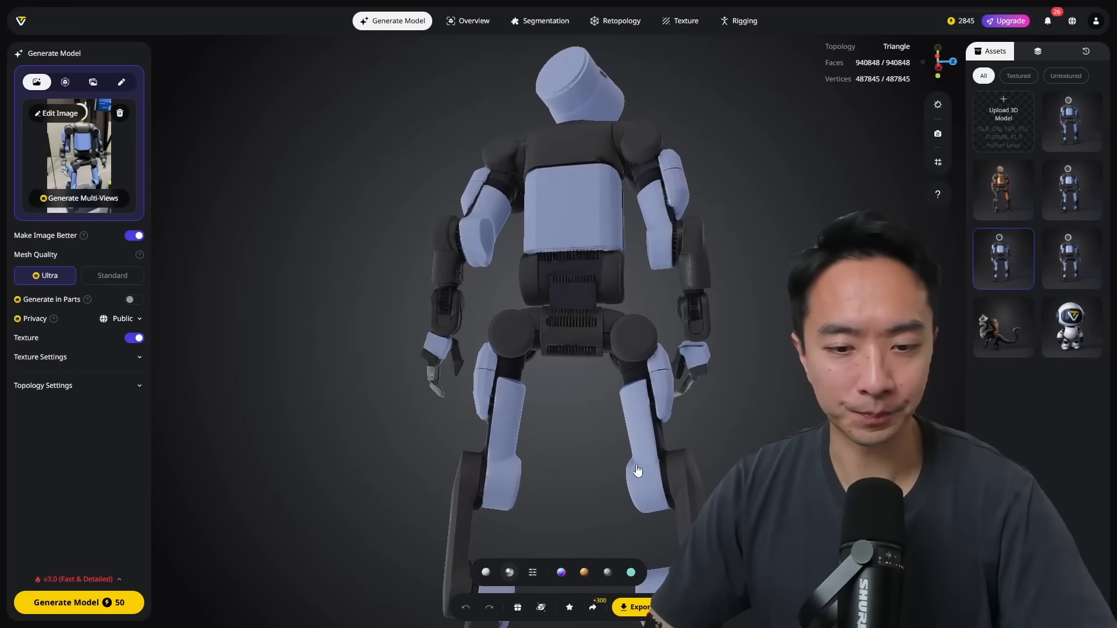
scroll(633, 415, "up", 8)
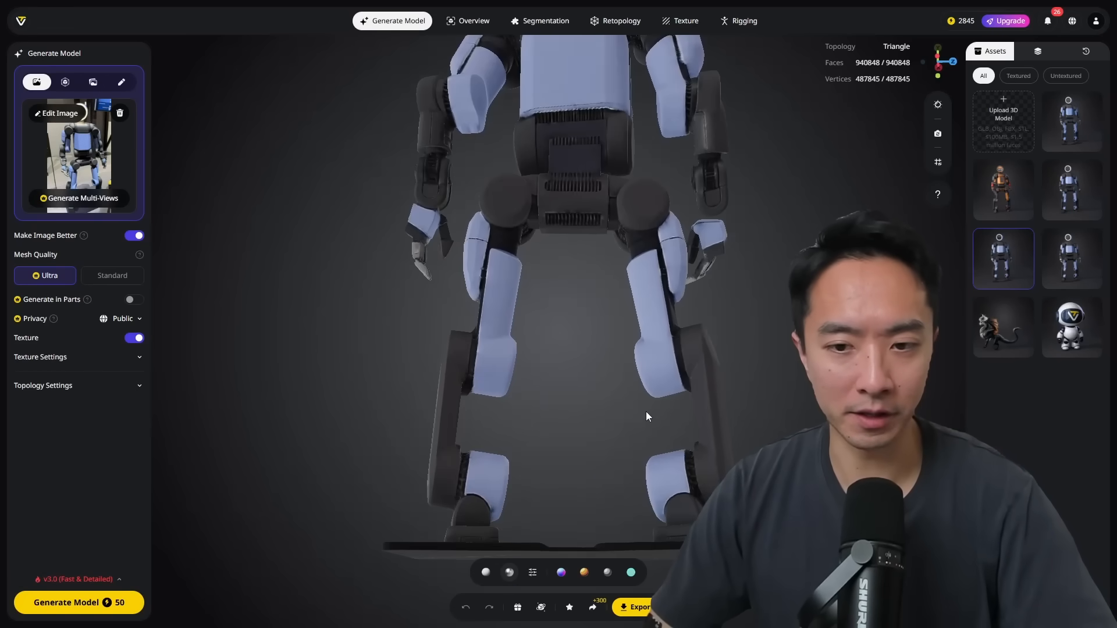
left_click_drag(714, 421, 595, 414)
scroll(498, 399, "down", 8)
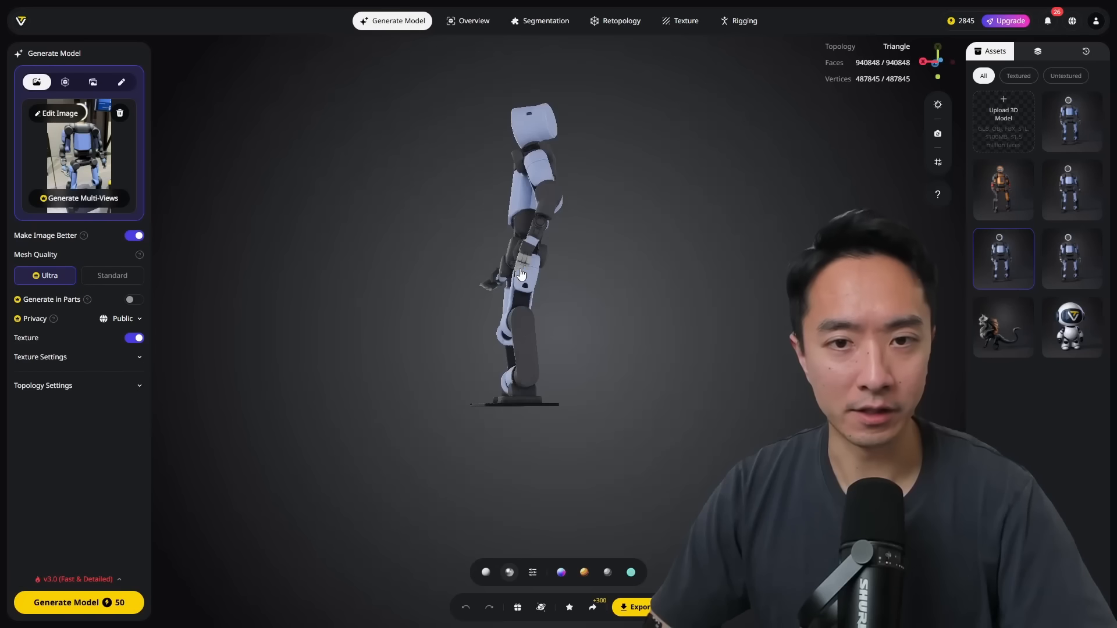
- Examine the side of the generated robot's head, its face and the upper chest
left_click_drag(523, 304, 550, 309)
scroll(531, 153, "up", 5)
right_click_drag(531, 153, 526, 244)
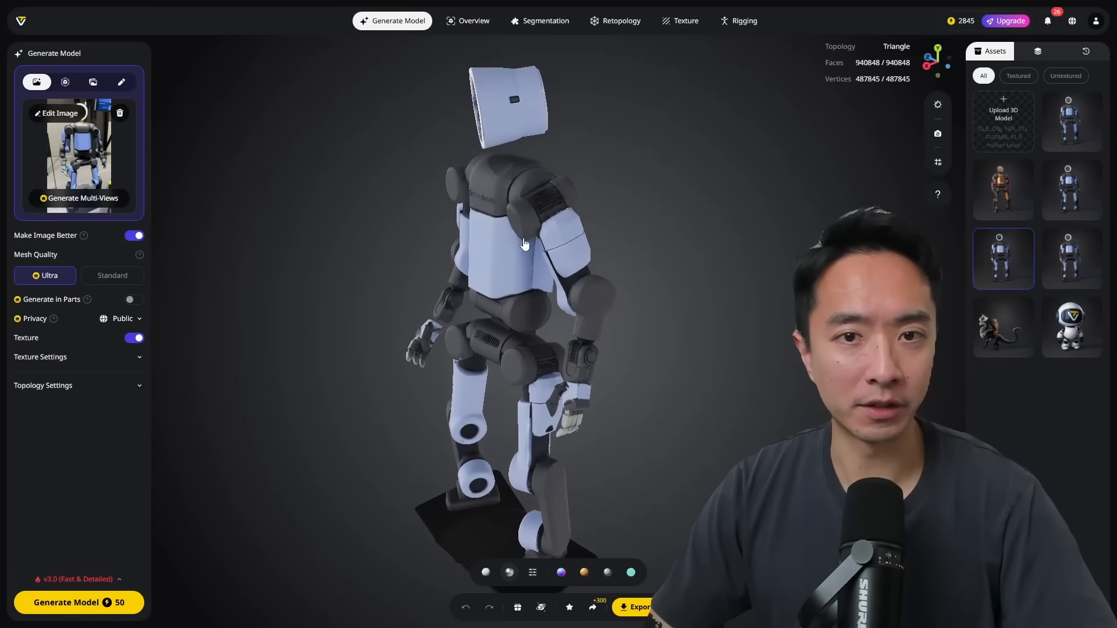
scroll(487, 157, "up", 8)
right_click_drag(416, 127, 524, 392)
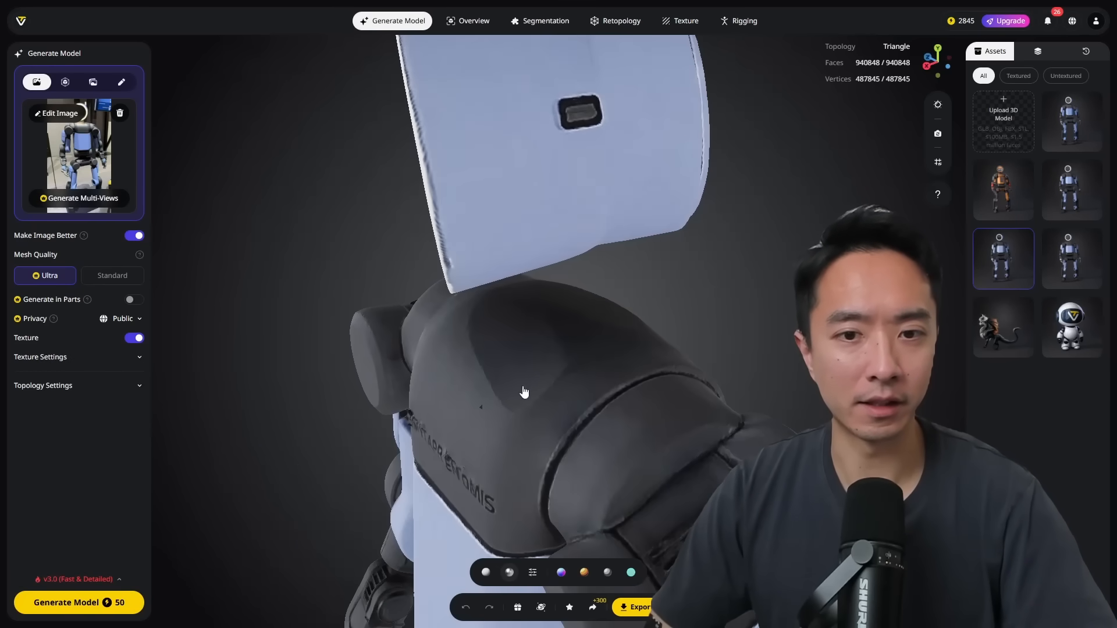
left_click_drag(529, 304, 573, 284)
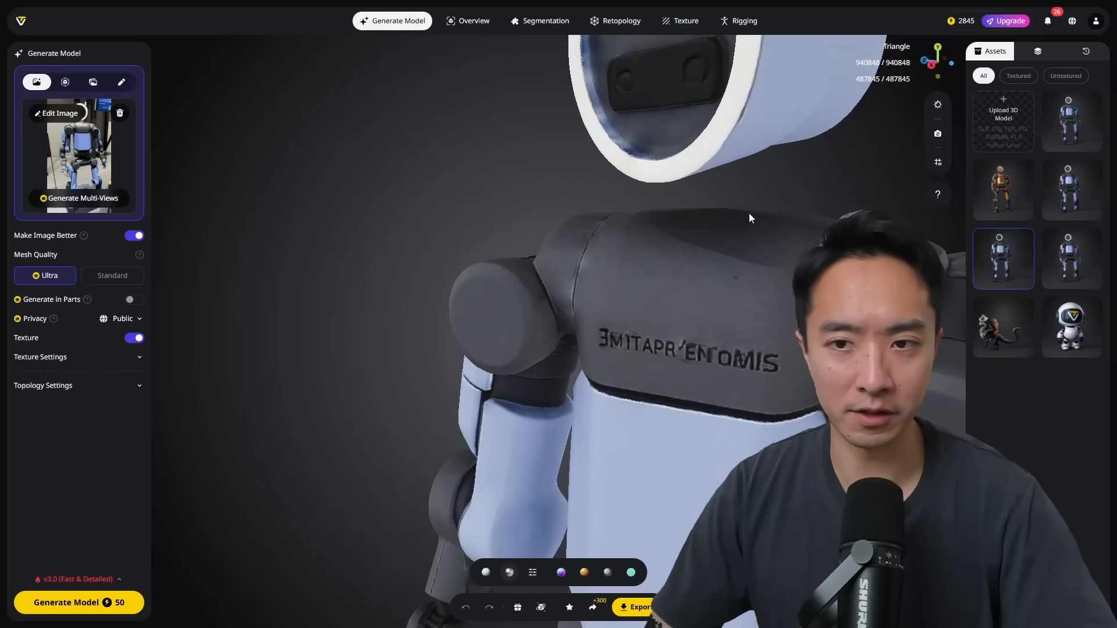
scroll(698, 256, "down", 8)
left_click_drag(683, 292, 608, 300)
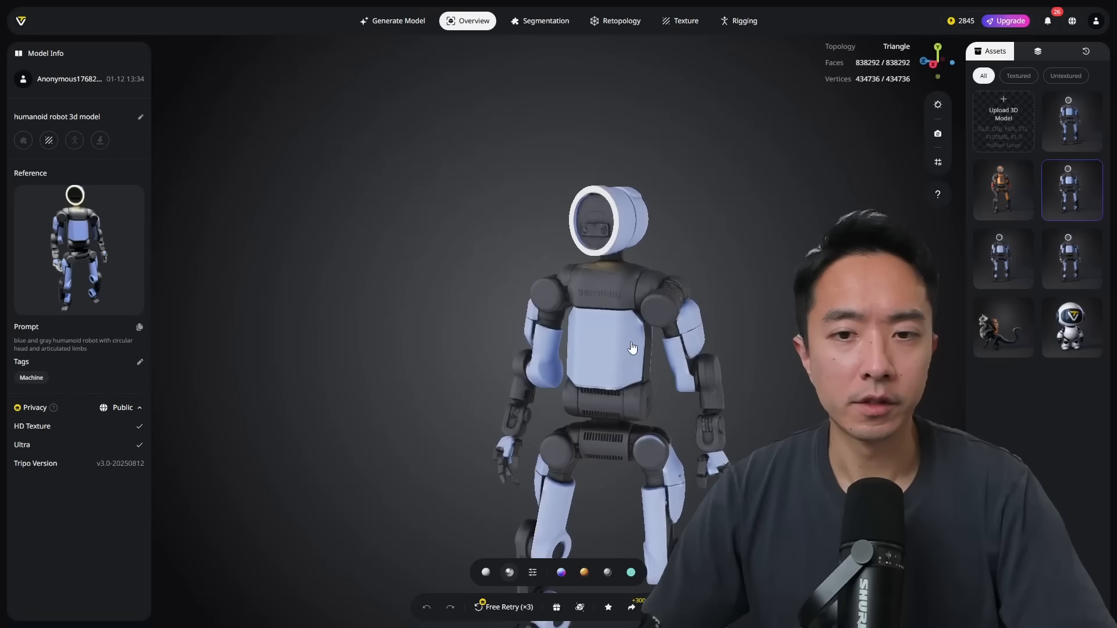
- Examine the other humanoid robot version's shoulders, arms and torso from all around
left_click_drag(632, 350, 855, 279)
scroll(670, 197, "up", 3)
scroll(686, 157, "up", 3)
scroll(700, 155, "up", 4)
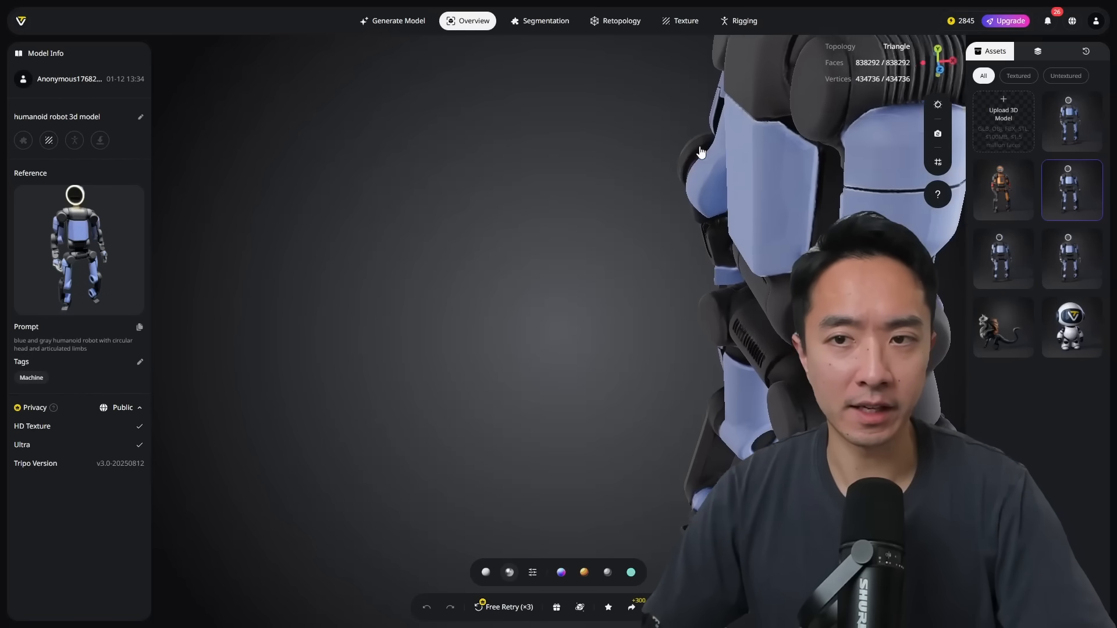
scroll(703, 154, "down", 4)
scroll(677, 147, "up", 2)
scroll(620, 267, "down", 5)
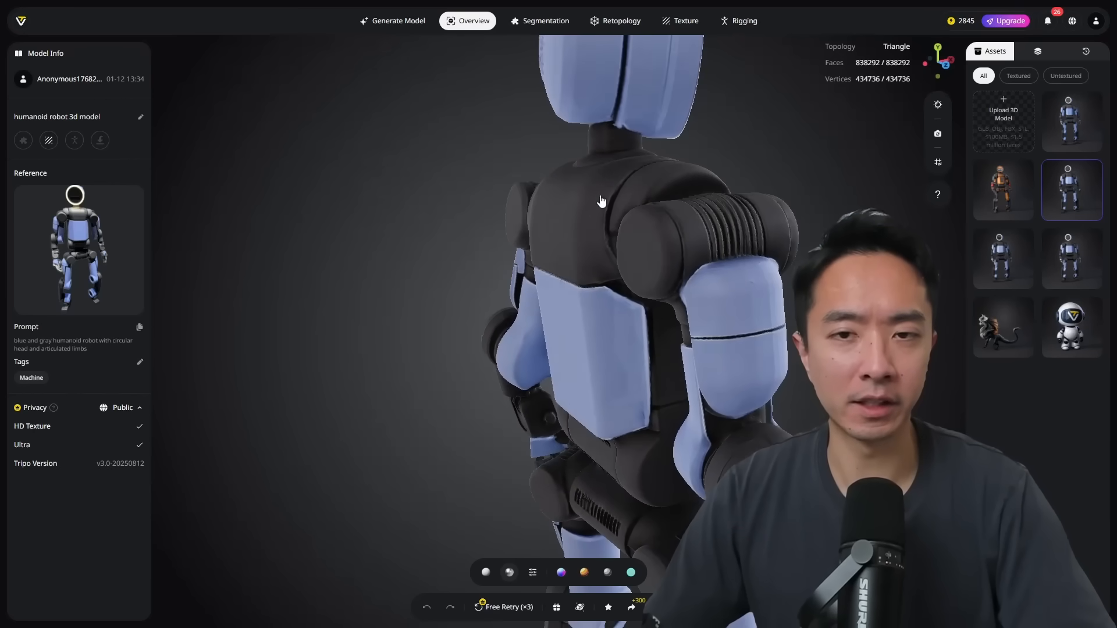
scroll(705, 365, "down", 2)
mouse_move(704, 366)
left_mouse_down()
mouse_move(611, 374)
mouse_move(780, 394)
mouse_move(682, 367)
left_mouse_up()
left_click_drag(791, 407, 676, 354)
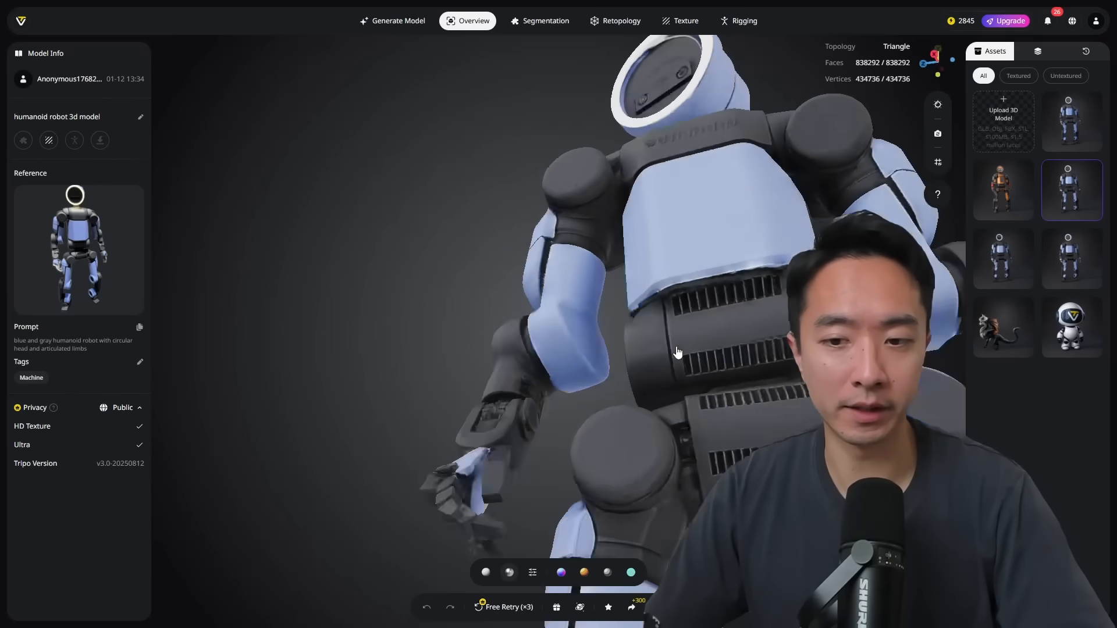
- Examine the current robot version's torso, lower legs and feet, including the stray pieces around the foot
scroll(679, 402, "up", 2)
scroll(667, 368, "down", 4)
left_click_drag(614, 447, 656, 405)
scroll(536, 437, "up", 5)
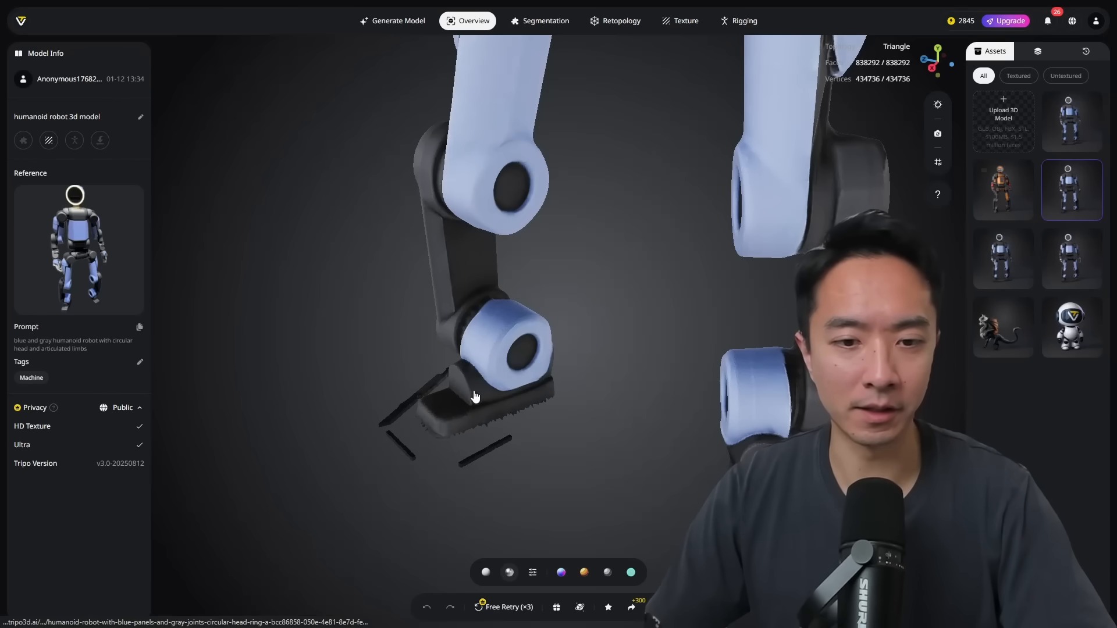
- Examine the feet, head and shoulders in the enlarged reference image of this robot version
scroll(519, 399, "up", 5)
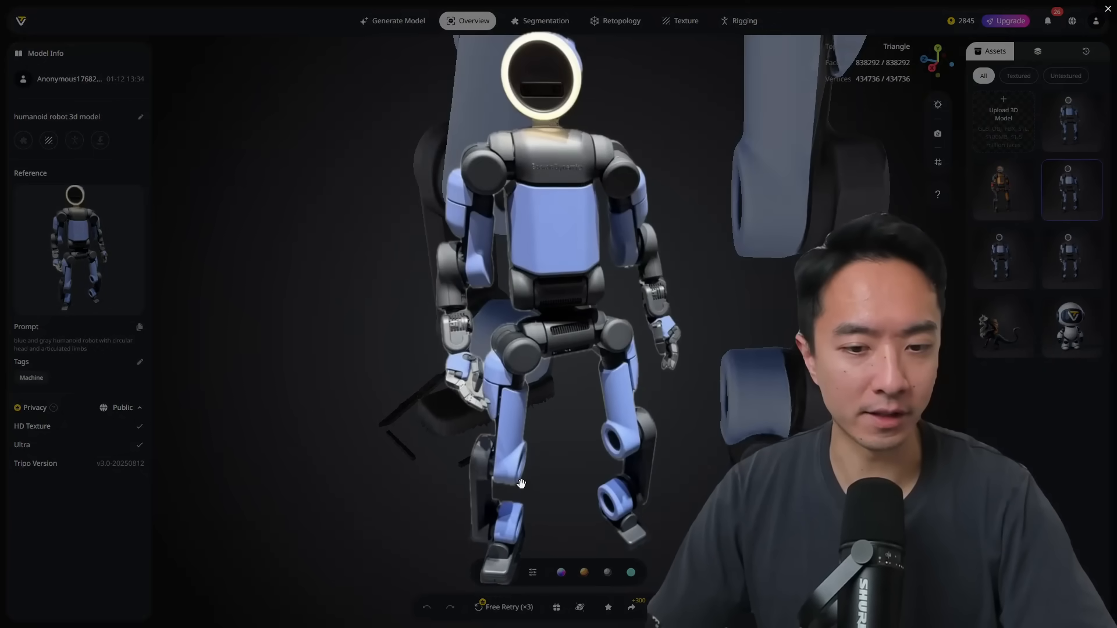
scroll(520, 398, "up", 6)
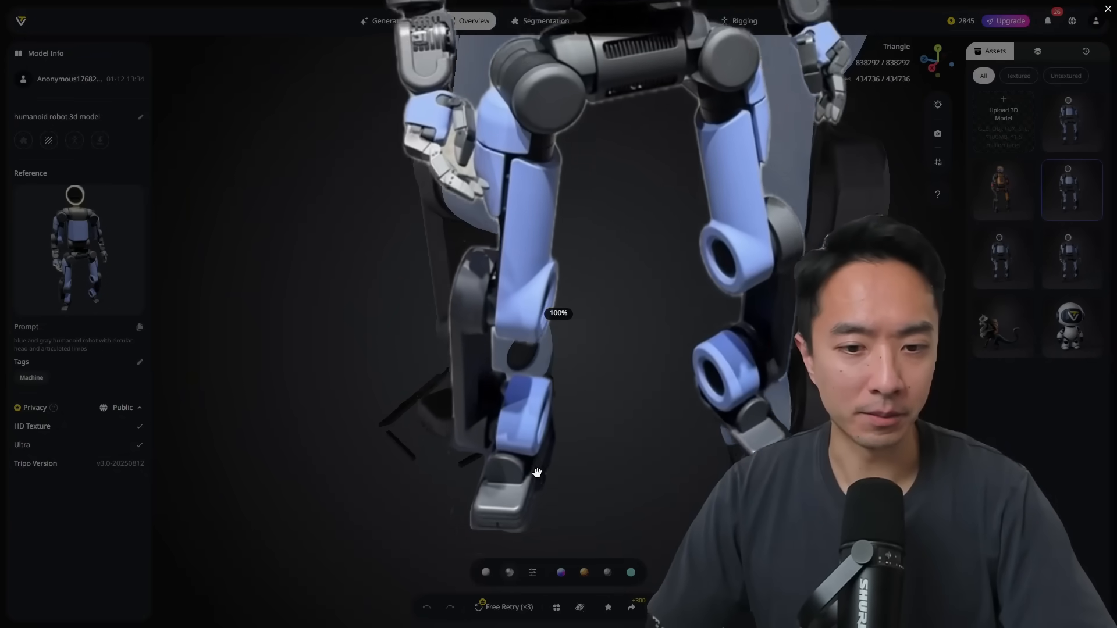
scroll(410, 450, "up", 3)
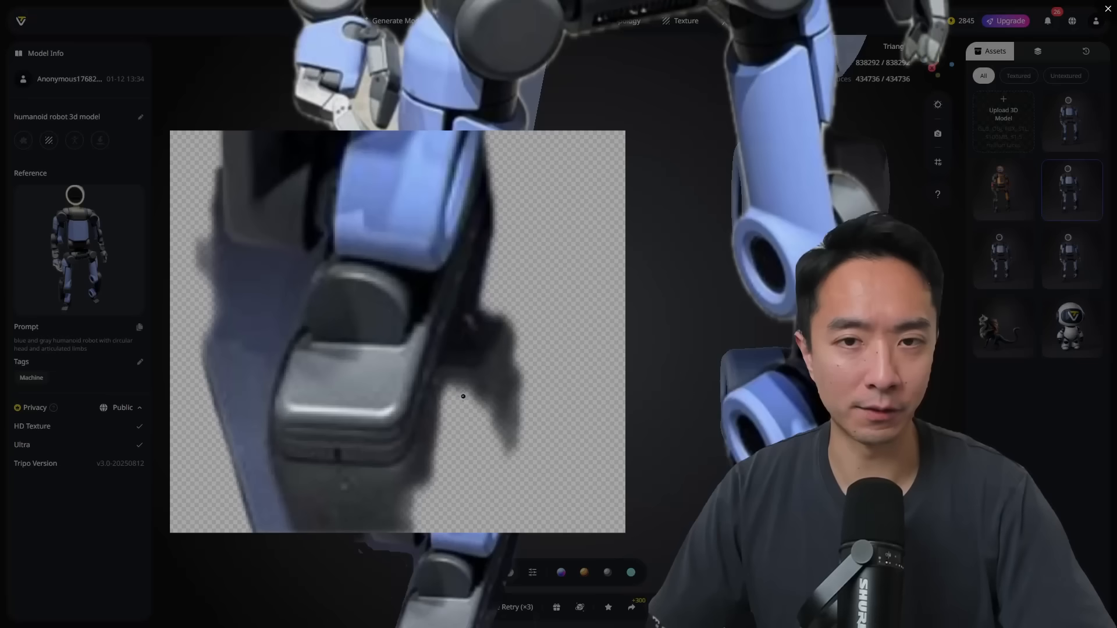
scroll(563, 317, "down", 5)
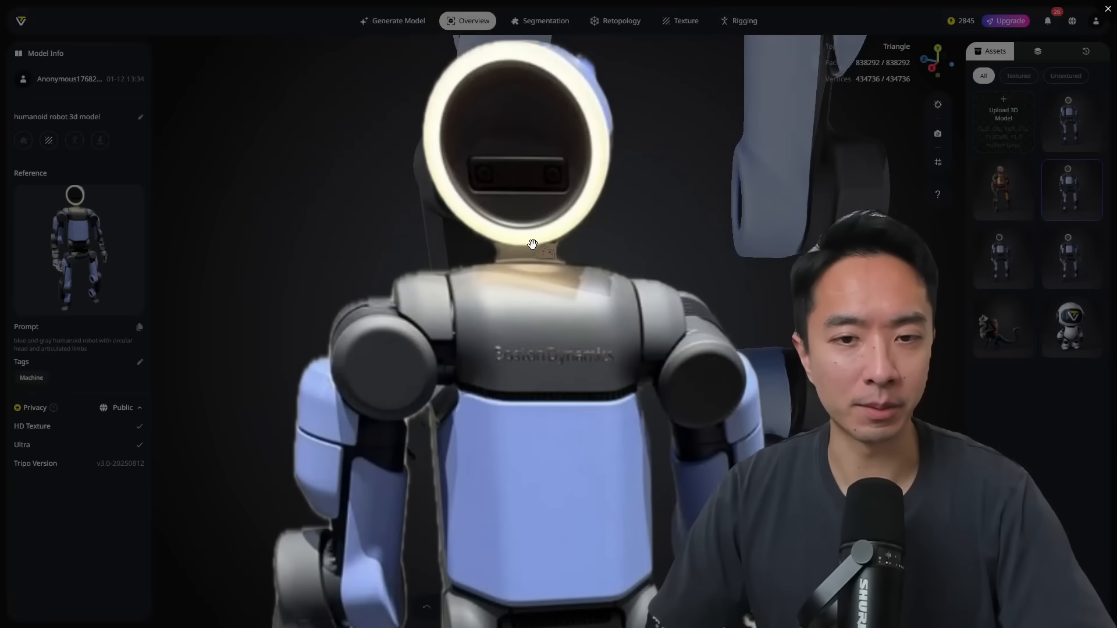
scroll(532, 243, "up", 5)
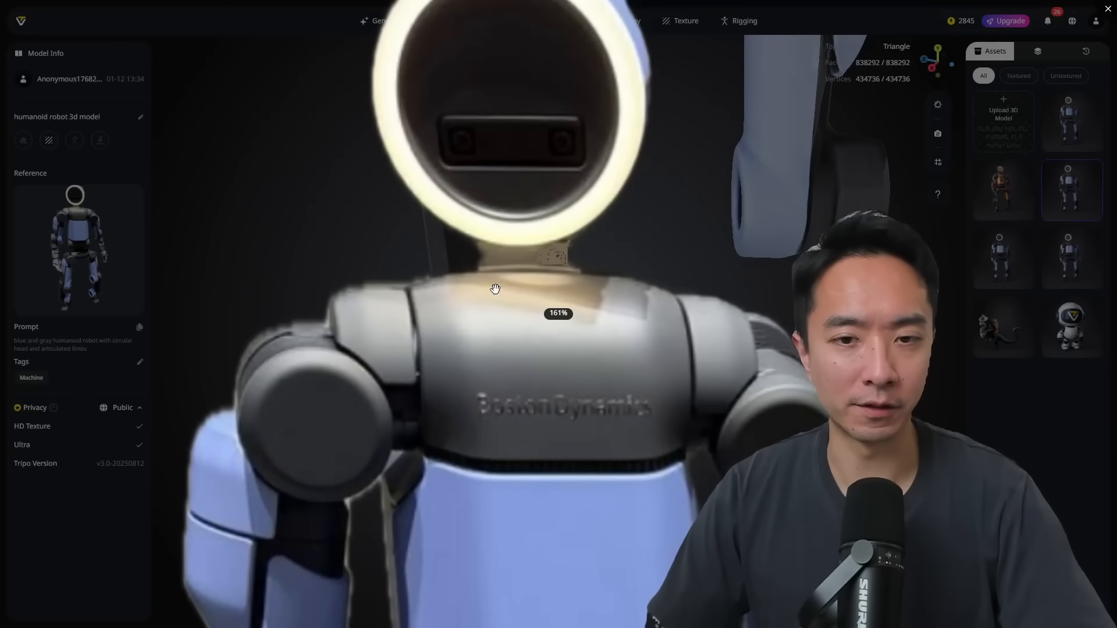
scroll(550, 272, "down", 5)
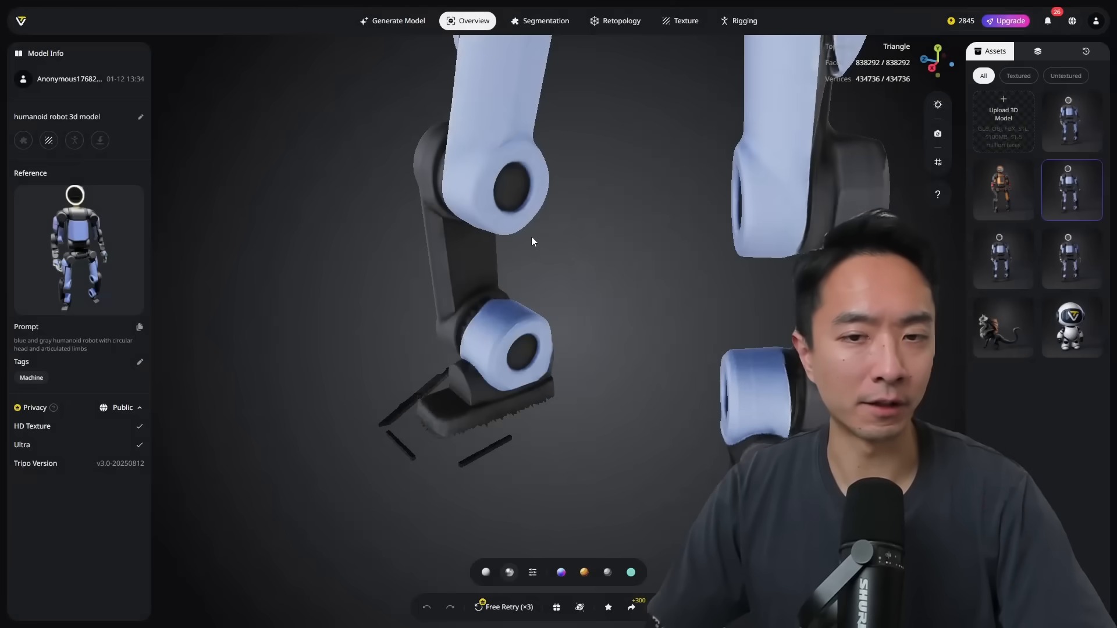
- Examine the whole robot model and its upper body from different angles
scroll(576, 249, "down", 10)
left_click_drag(574, 257, 574, 158)
right_click_drag(574, 158, 561, 219)
scroll(582, 186, "up", 10)
right_click_drag(598, 155, 576, 304)
left_click_drag(576, 304, 580, 276)
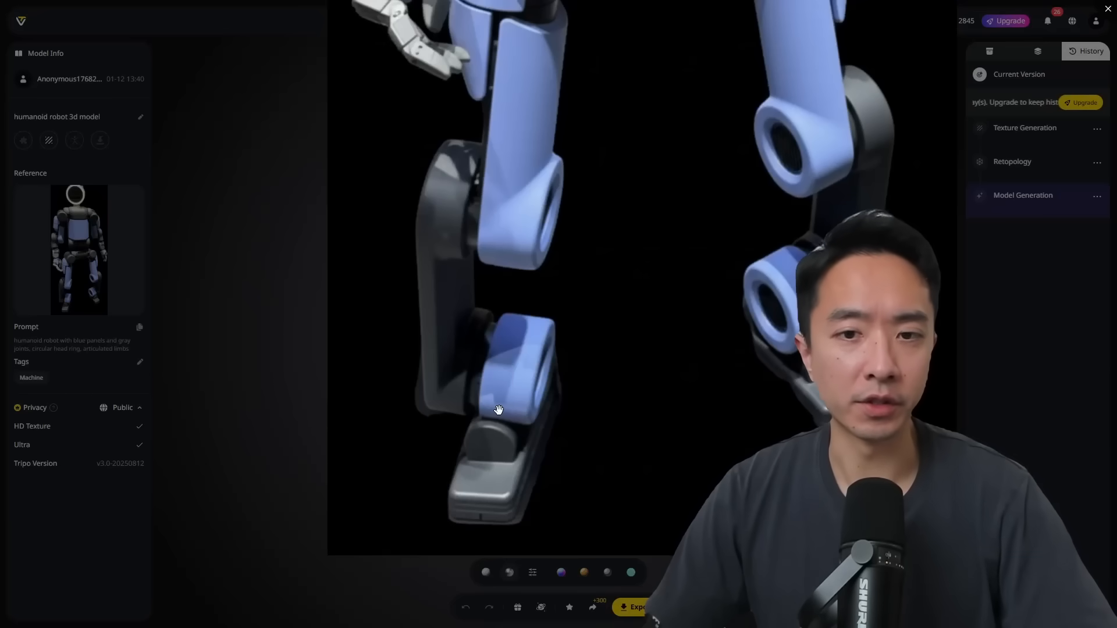
- Examine the foot in the enlarged black-background reference image of the other version and close the image
scroll(520, 390, "up", 5)
scroll(521, 390, "up", 3)
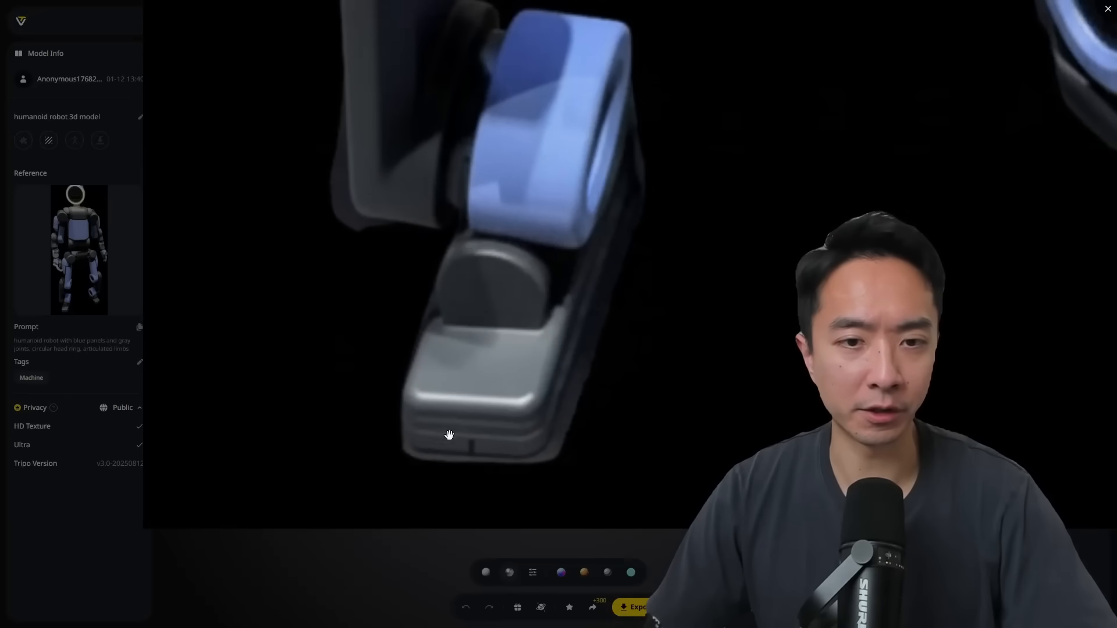
left_click(405, 567)
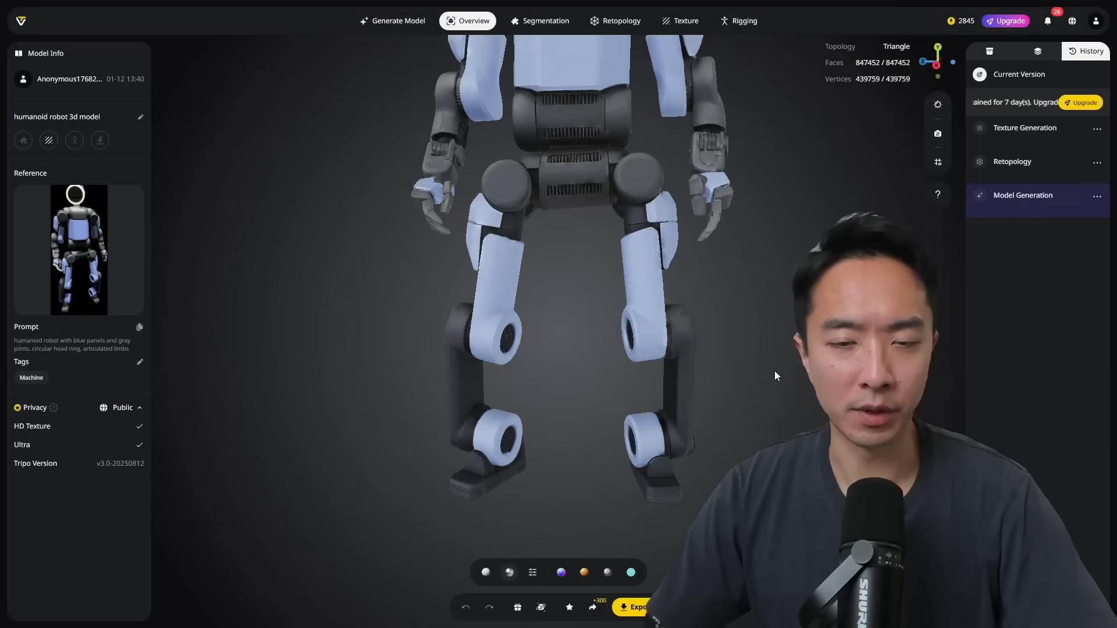
- Examine the foot and ankle joint of the robot generated from the black-background image
scroll(494, 484, "up", 10)
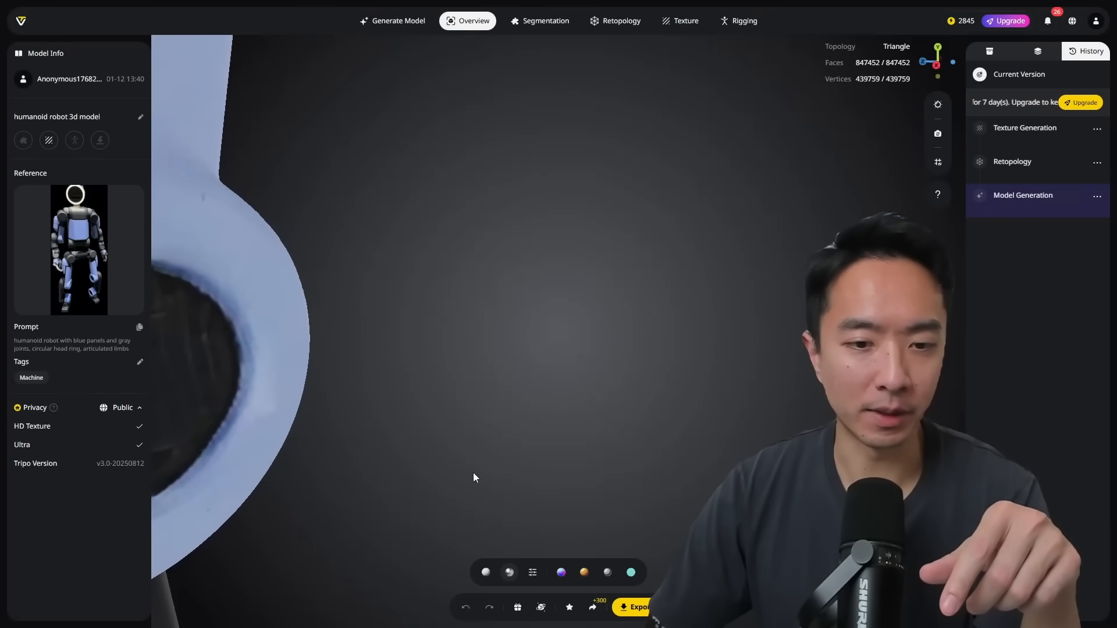
scroll(473, 473, "down", 3)
right_click_drag(473, 473, 582, 208)
scroll(565, 256, "up", 5)
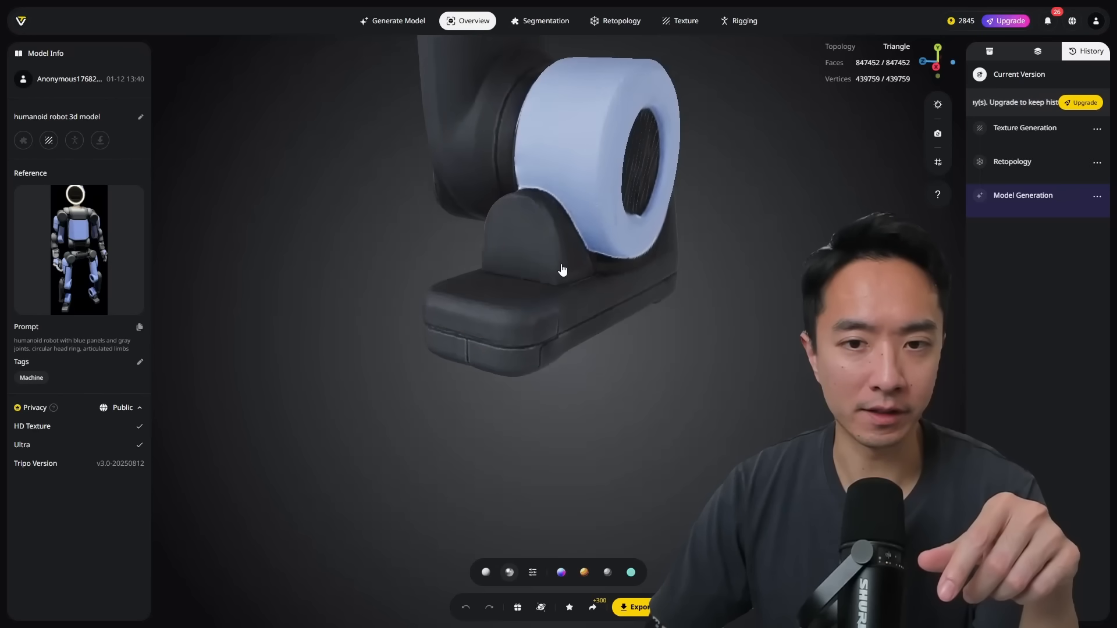
scroll(544, 328, "up", 3)
scroll(550, 332, "down", 2)
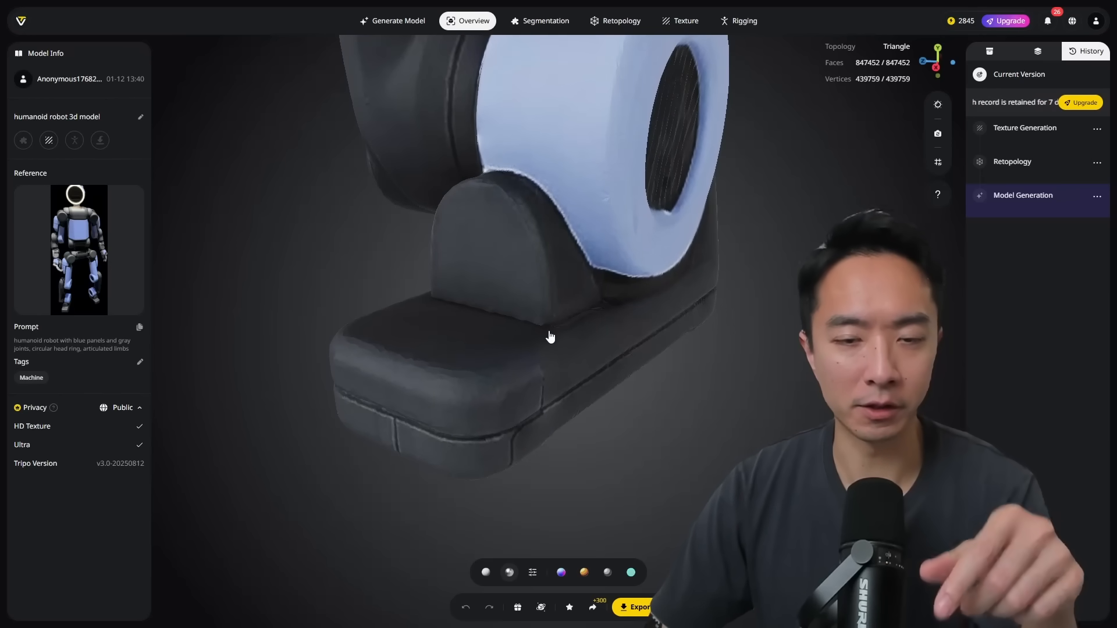
scroll(599, 272, "down", 5)
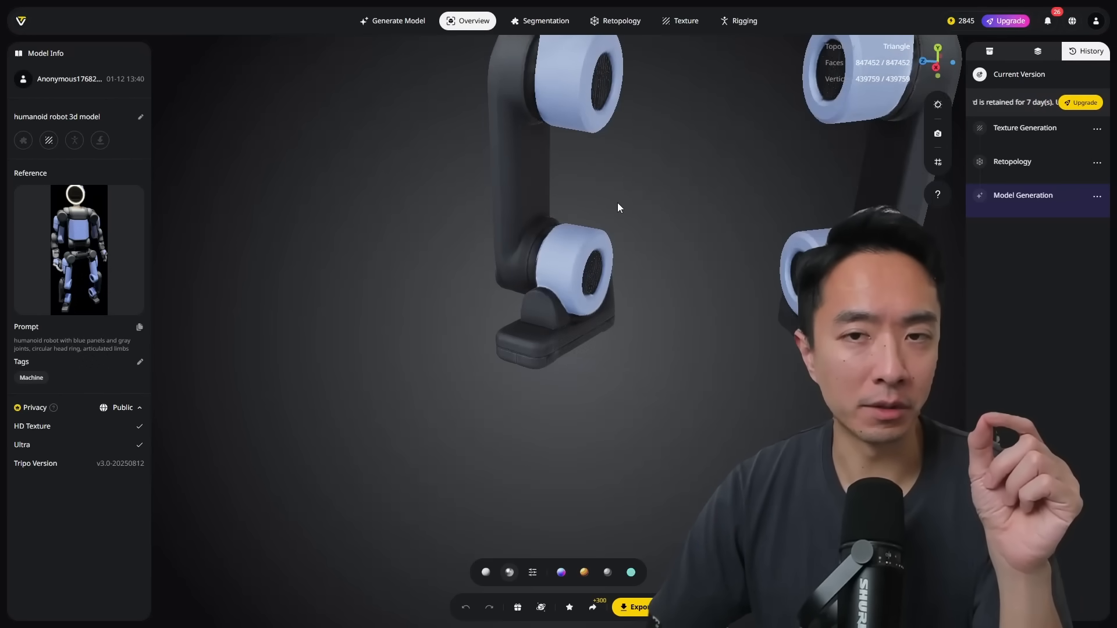
- Examine this version's head, torso, arms and full body from the front and the side
left_click_drag(617, 203, 612, 222)
scroll(613, 215, "down", 4)
right_click_drag(614, 213, 563, 384)
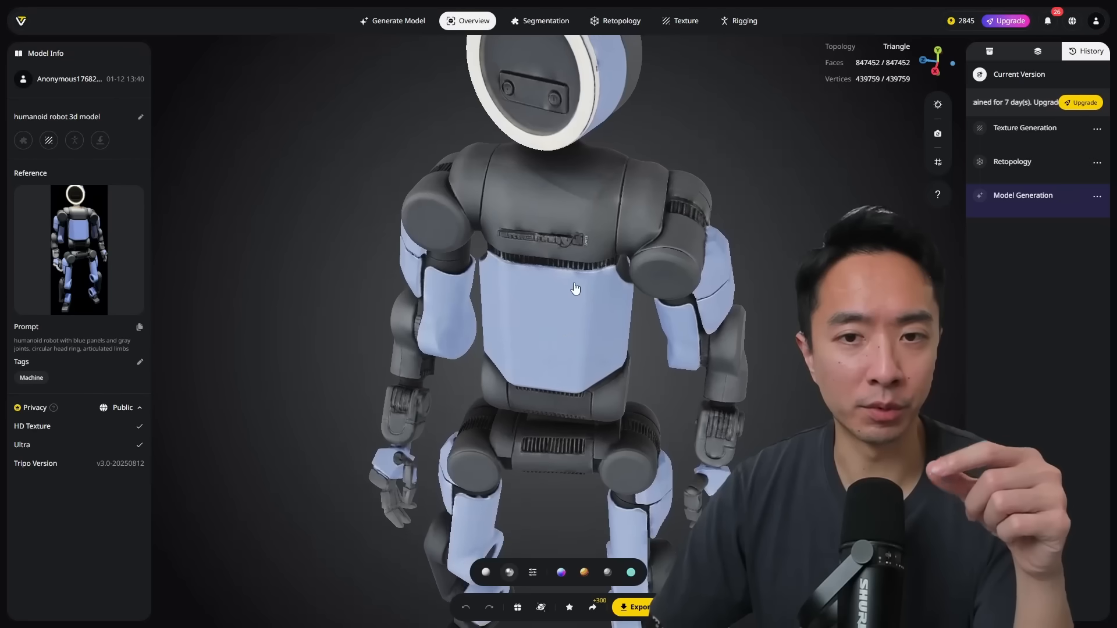
scroll(574, 286, "down", 5)
left_click_drag(576, 258, 687, 172)
right_click_drag(687, 173, 410, 502)
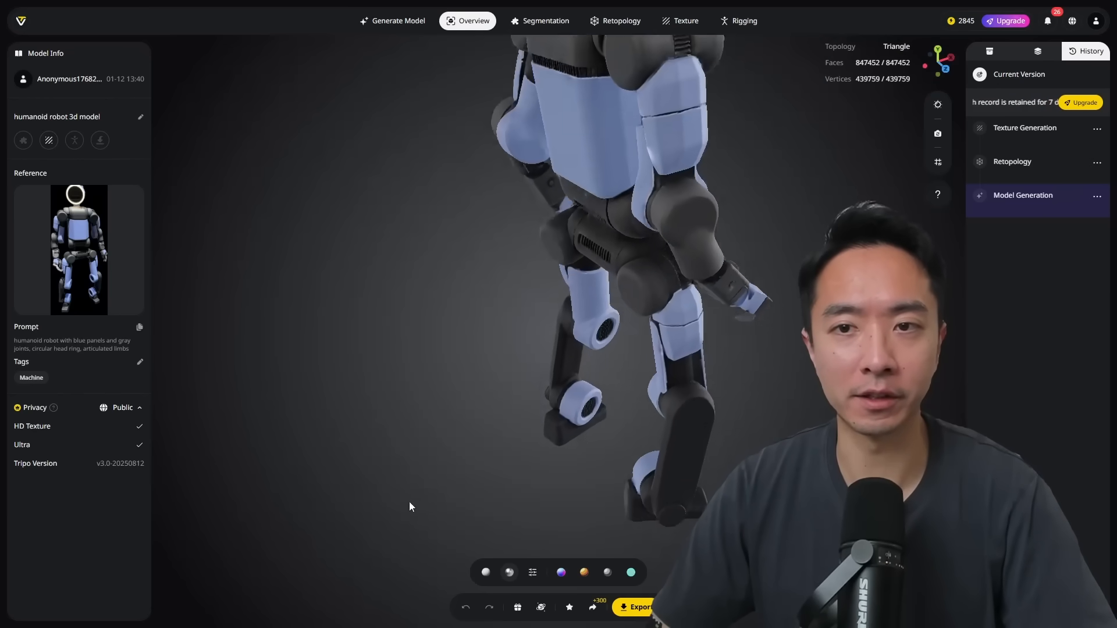
left_click_drag(409, 501, 763, 483)
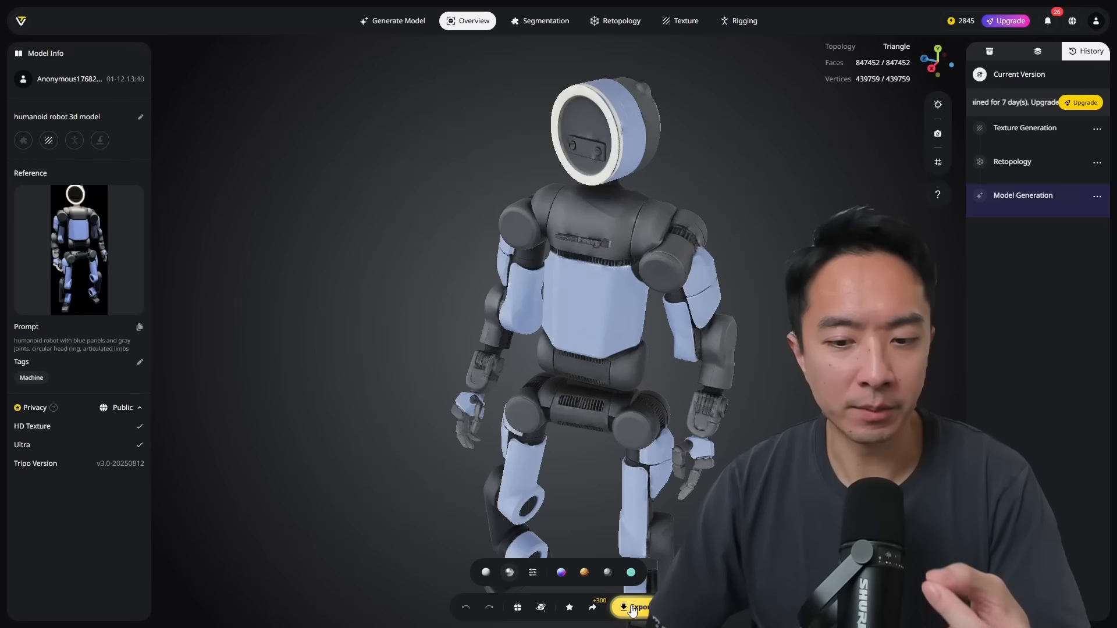
- Open the robot model's export settings and choose STL as the file format
left_click(632, 609)
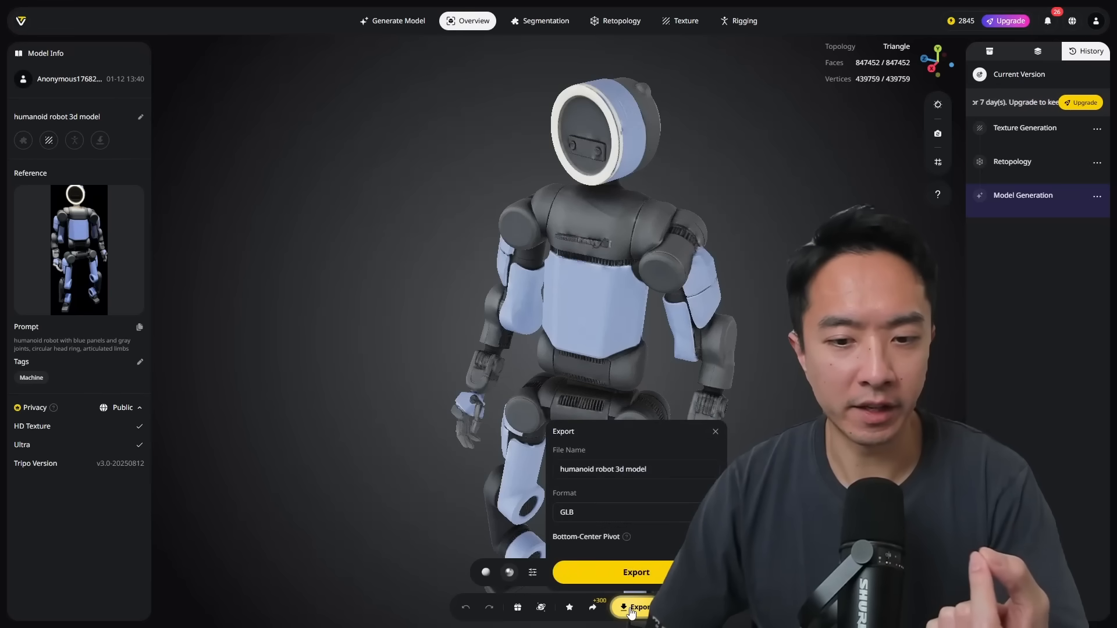
left_click(708, 513)
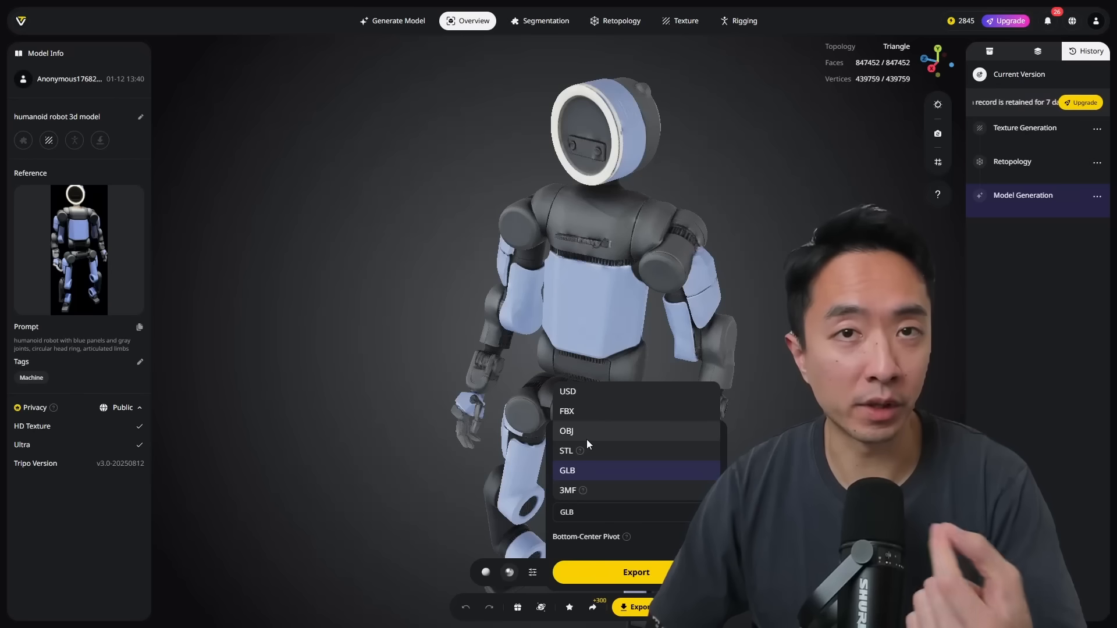
left_click(574, 452)
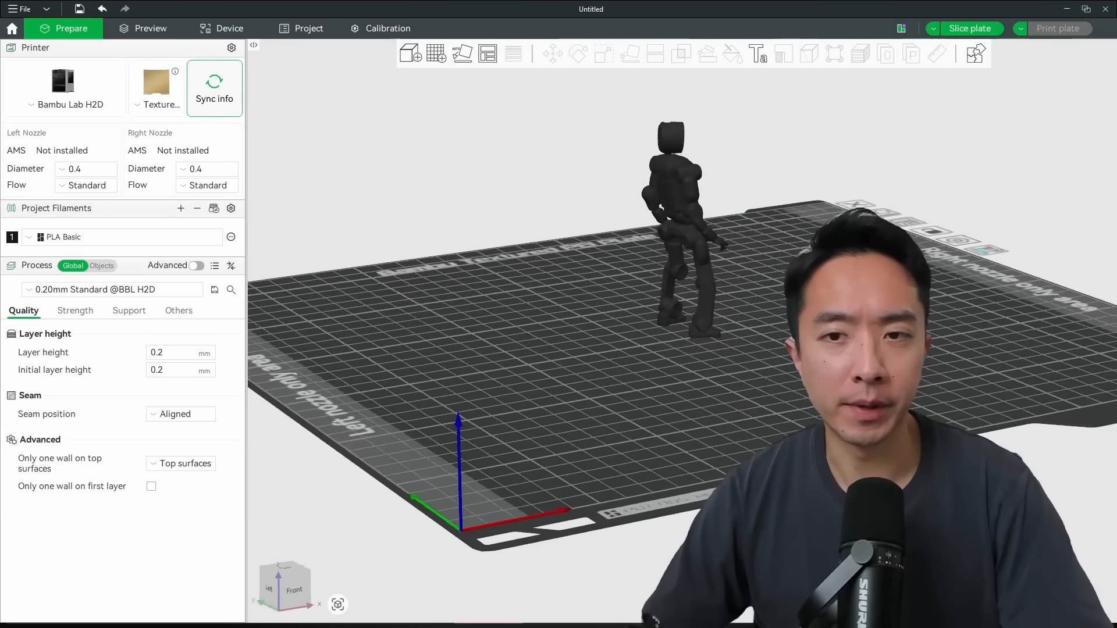
- Switch to Bambu Studio and examine the imported robot's torso and legs on the build plate
left_click_drag(728, 228, 703, 203)
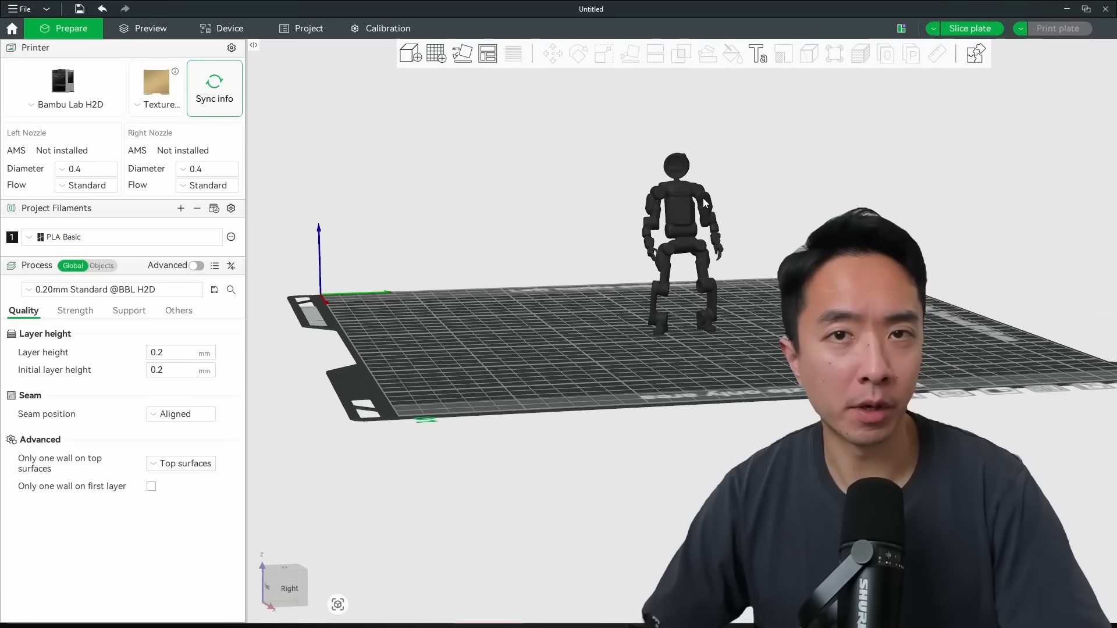
scroll(703, 196, "up", 5)
right_click_drag(672, 198, 646, 256)
scroll(647, 247, "up", 1)
left_click(647, 245)
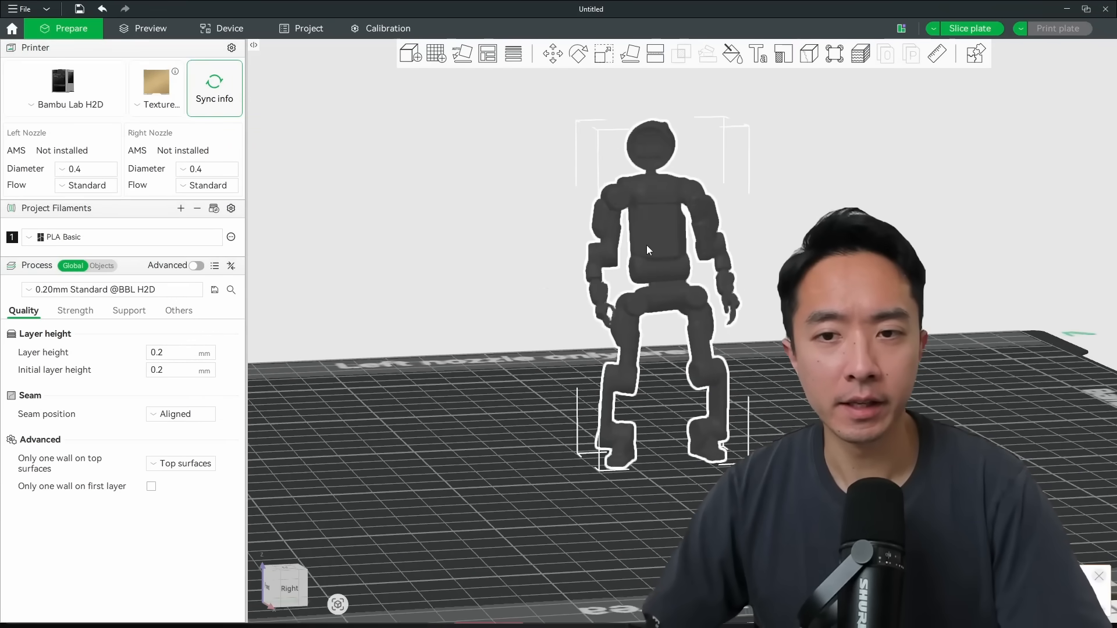
scroll(647, 245, "up", 3)
left_click(850, 279)
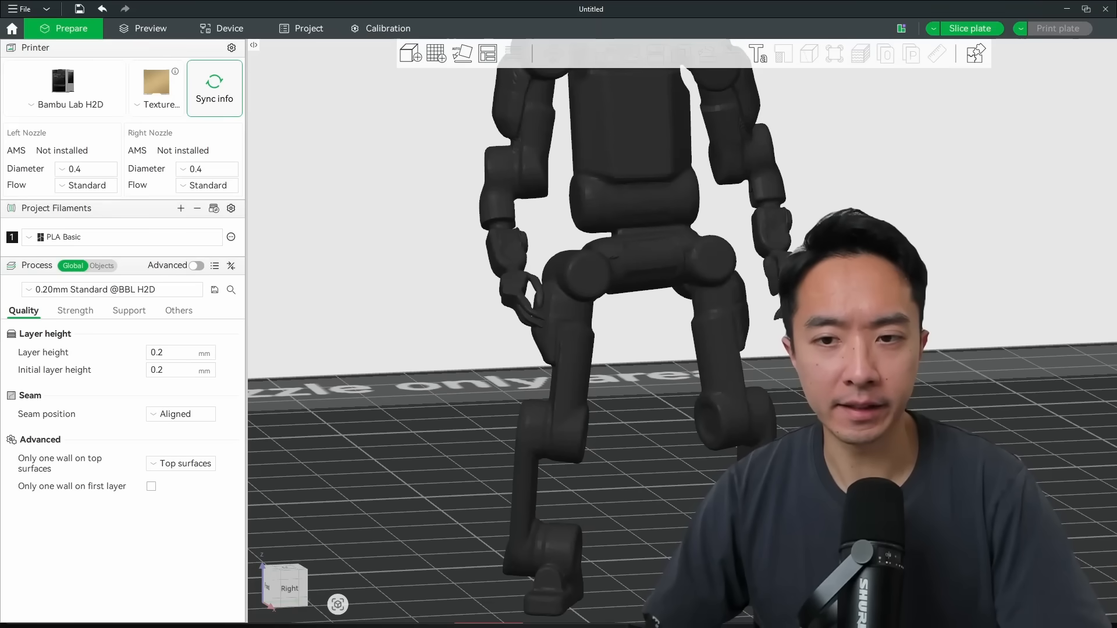
- Examine the imported robot's head and upper body from the front, and its profile from the side
right_click_drag(850, 280, 857, 476)
scroll(856, 466, "down", 5)
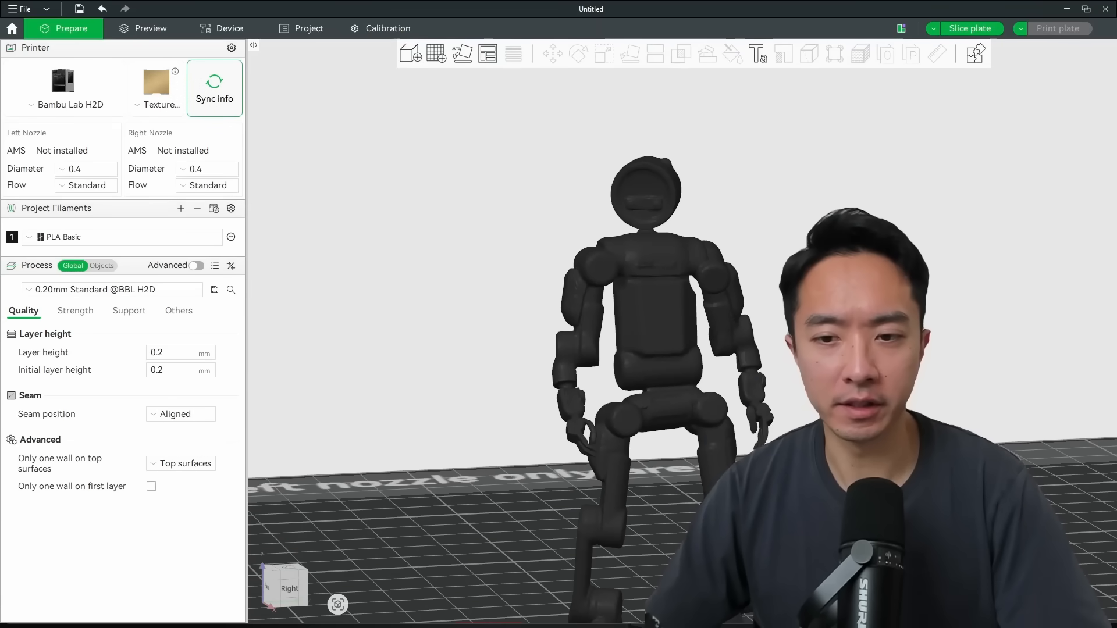
left_click_drag(856, 466, 922, 460)
scroll(946, 446, "down", 3)
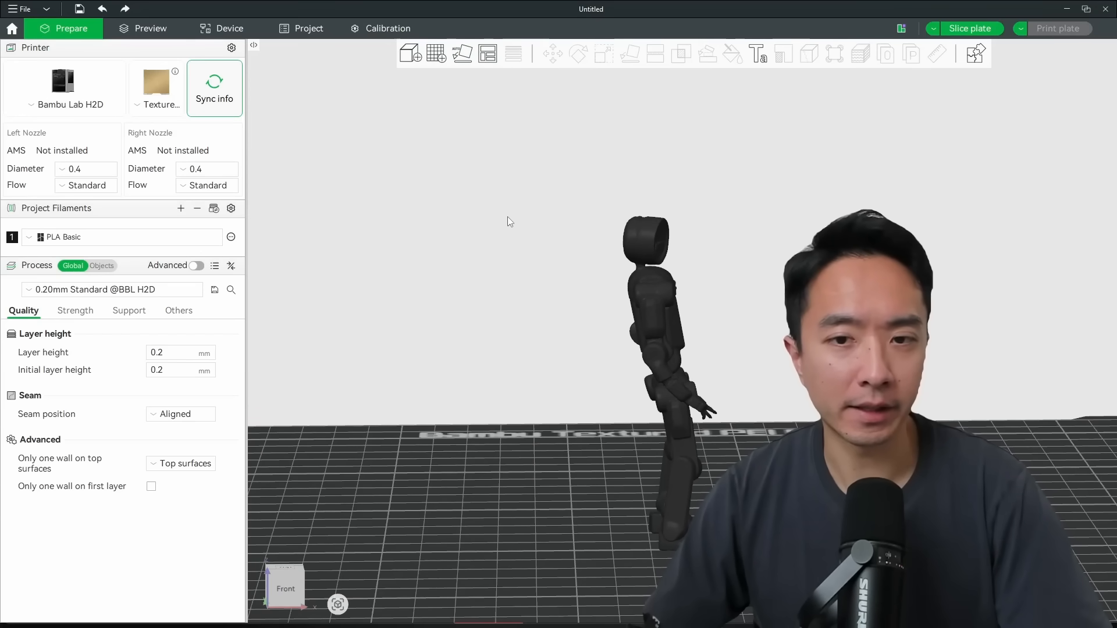
- Lay the robot flat on its back on the build plate with Lay on Face and inspect the sliced preview
left_click_drag(507, 222, 624, 257)
left_click(707, 339)
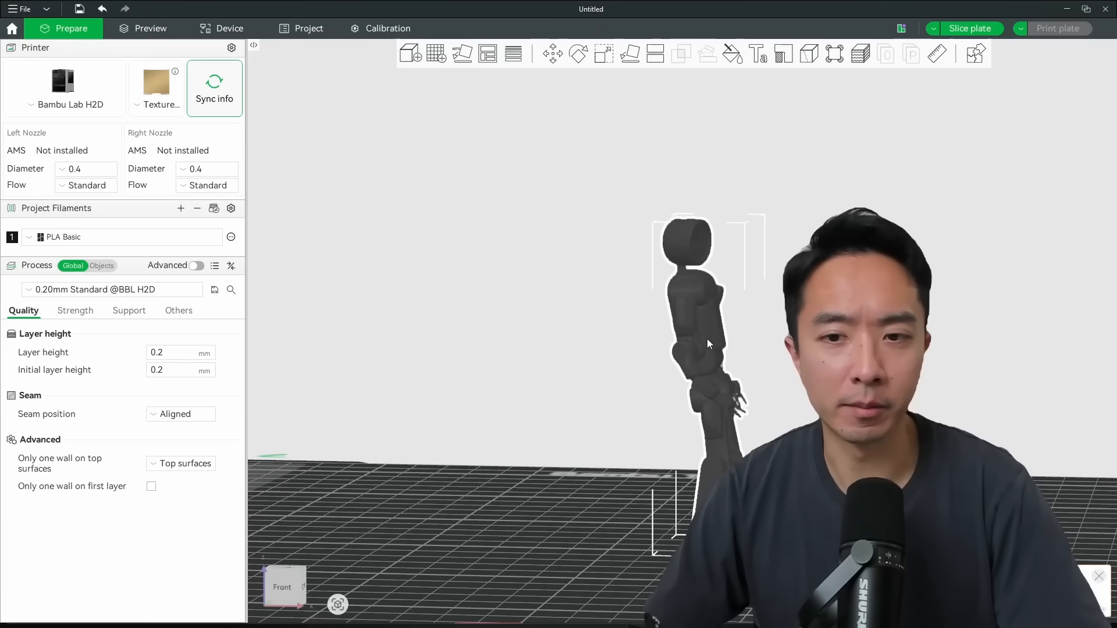
left_click(628, 54)
left_click_drag(608, 270, 657, 342)
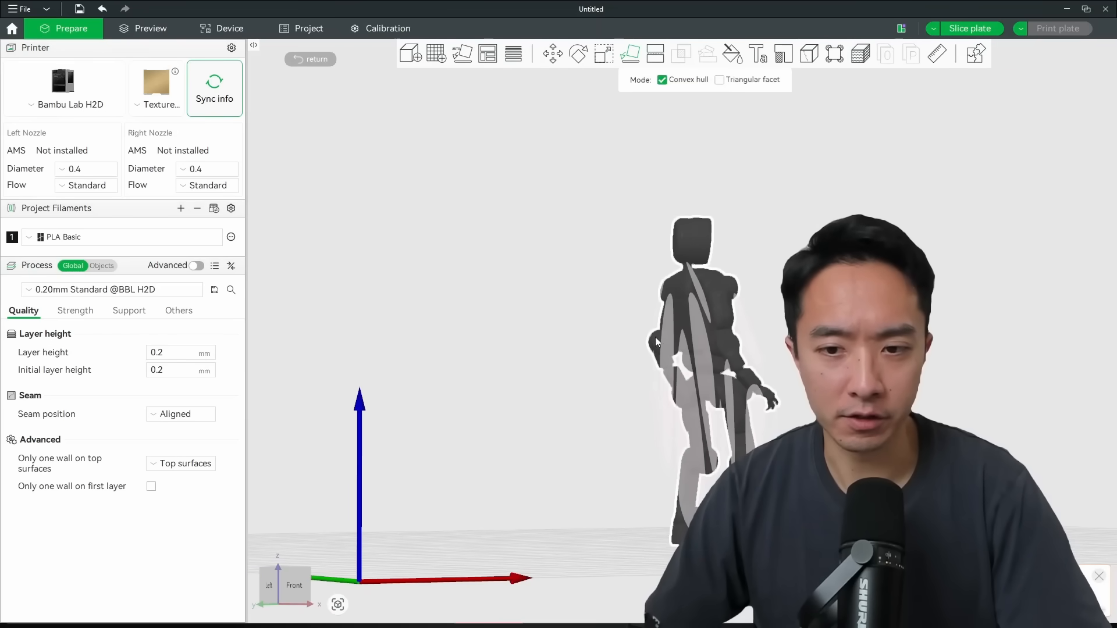
left_click(681, 372)
left_click(724, 370)
right_click_drag(718, 421, 660, 332)
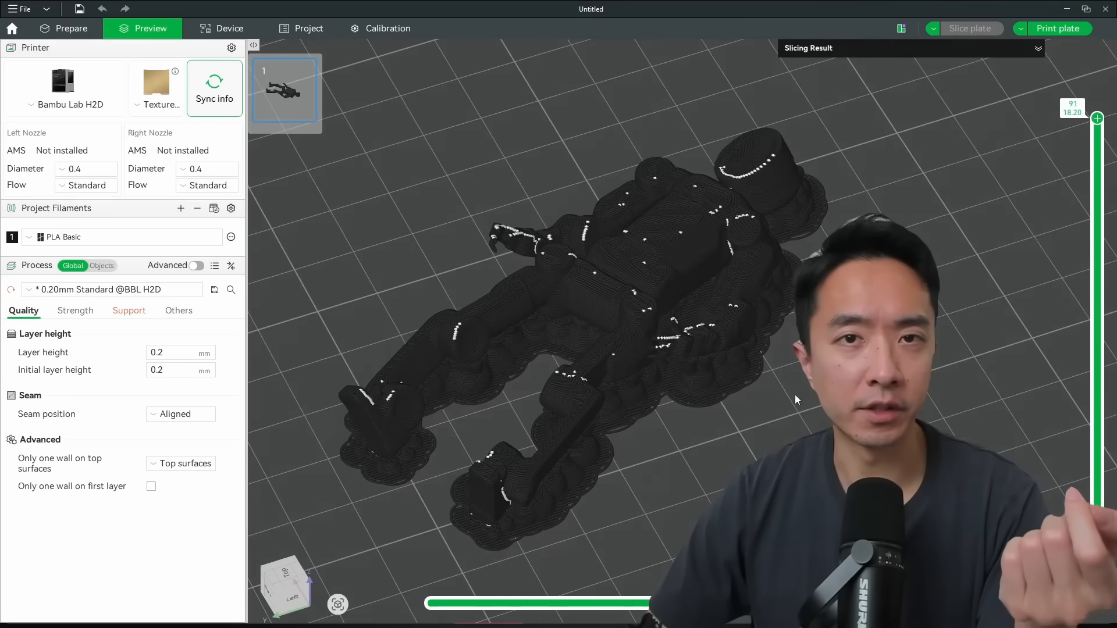
mouse_move(789, 394)
left_mouse_down()
mouse_move(803, 390)
mouse_move(793, 389)
left_mouse_up()
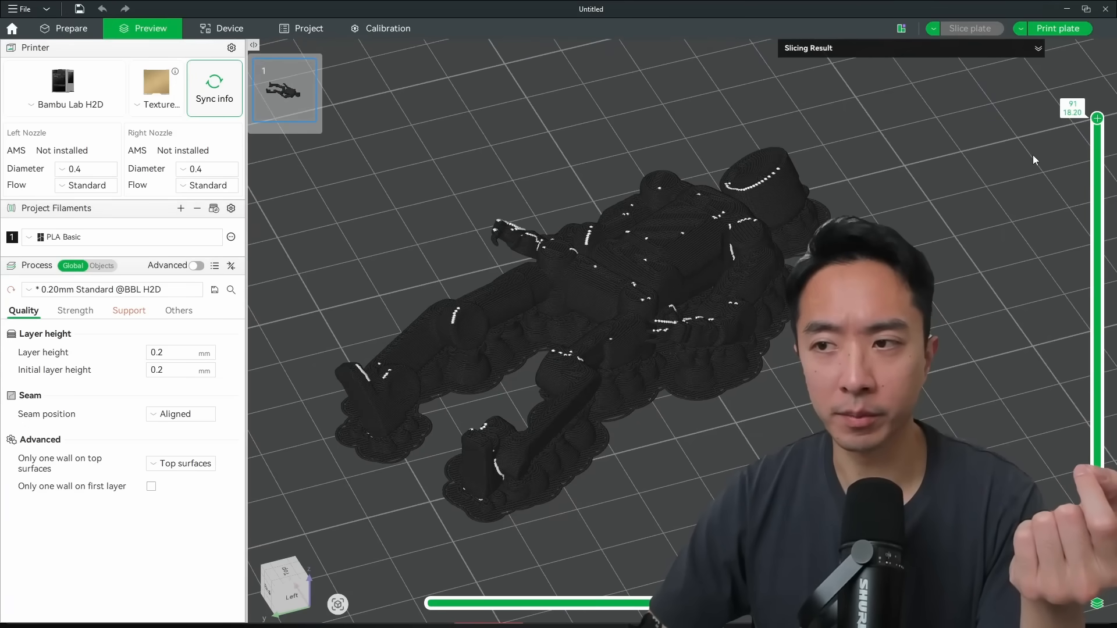
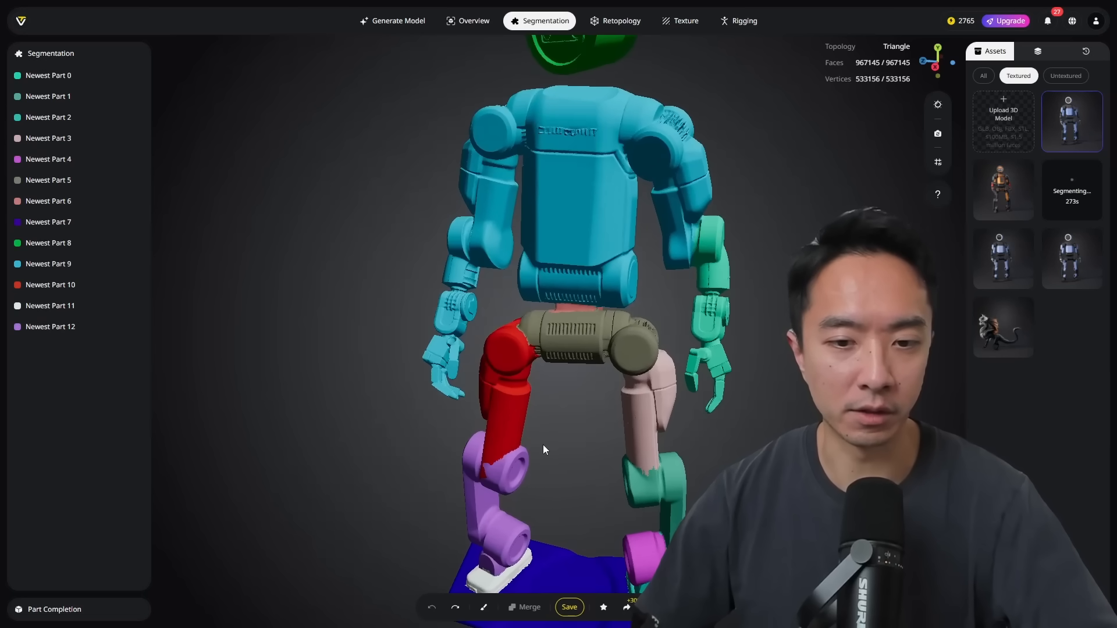
- Repaint the purple ankle bracket above the white foot as Newest Part 11 with the Brush, and reduce the brush size
scroll(559, 372, "up", 4)
scroll(562, 401, "up", 5)
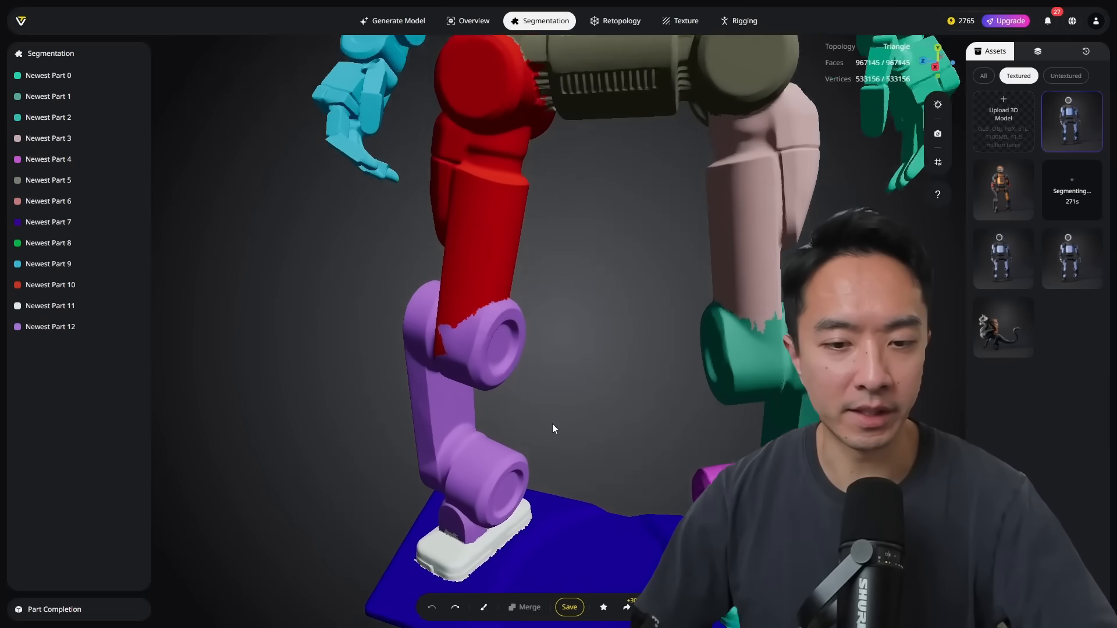
scroll(509, 372, "up", 2)
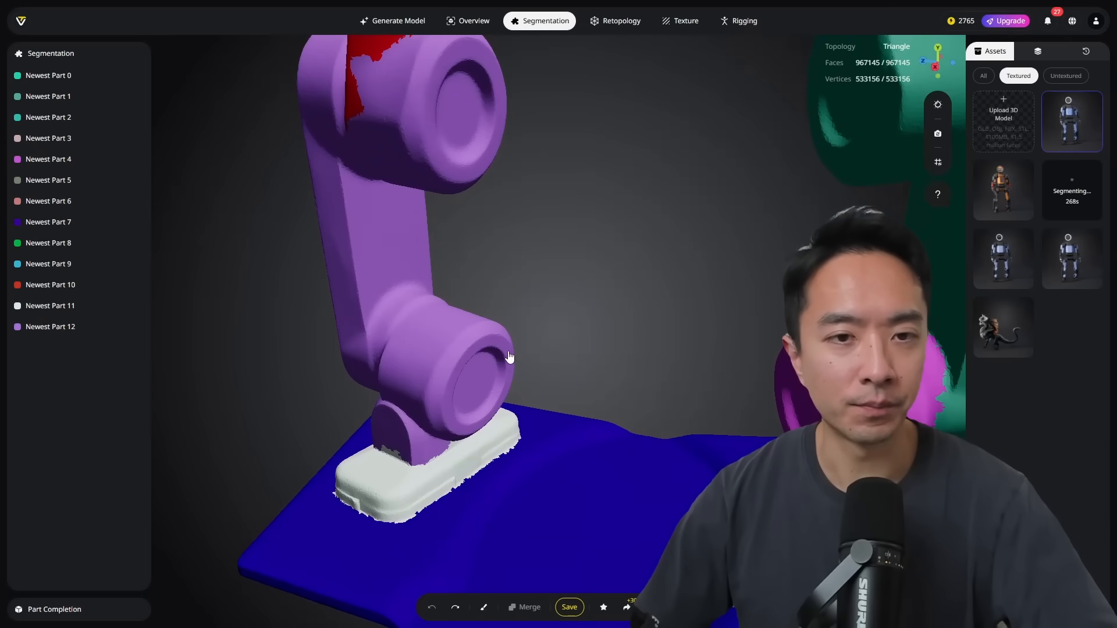
mouse_move(579, 279)
left_mouse_down()
mouse_move(729, 248)
mouse_move(631, 252)
mouse_move(598, 271)
left_mouse_up()
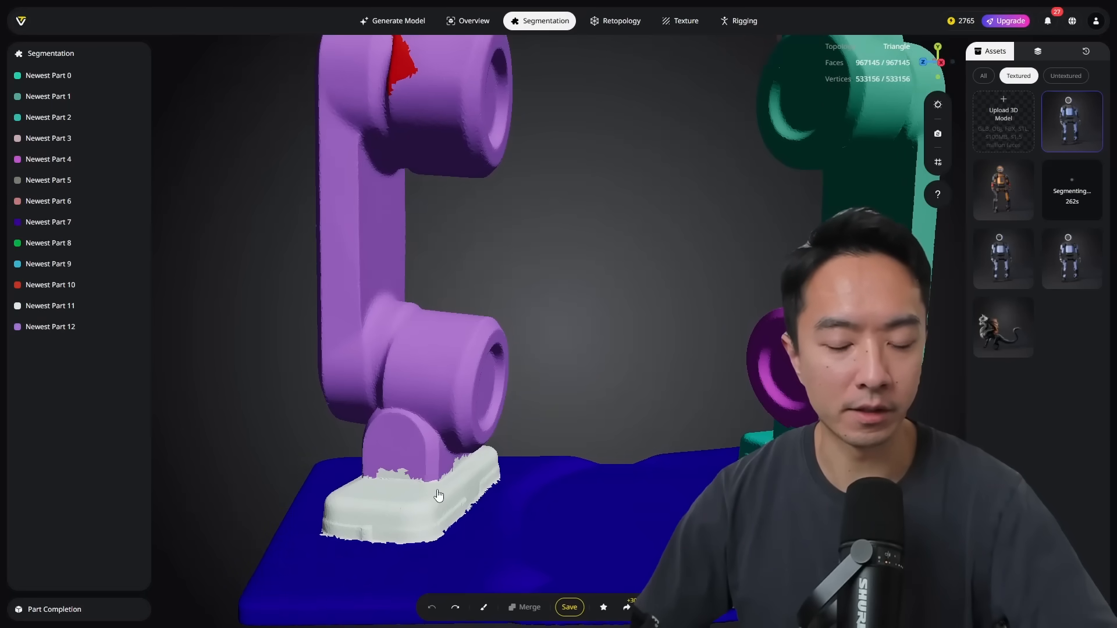
left_click_drag(425, 518, 430, 413)
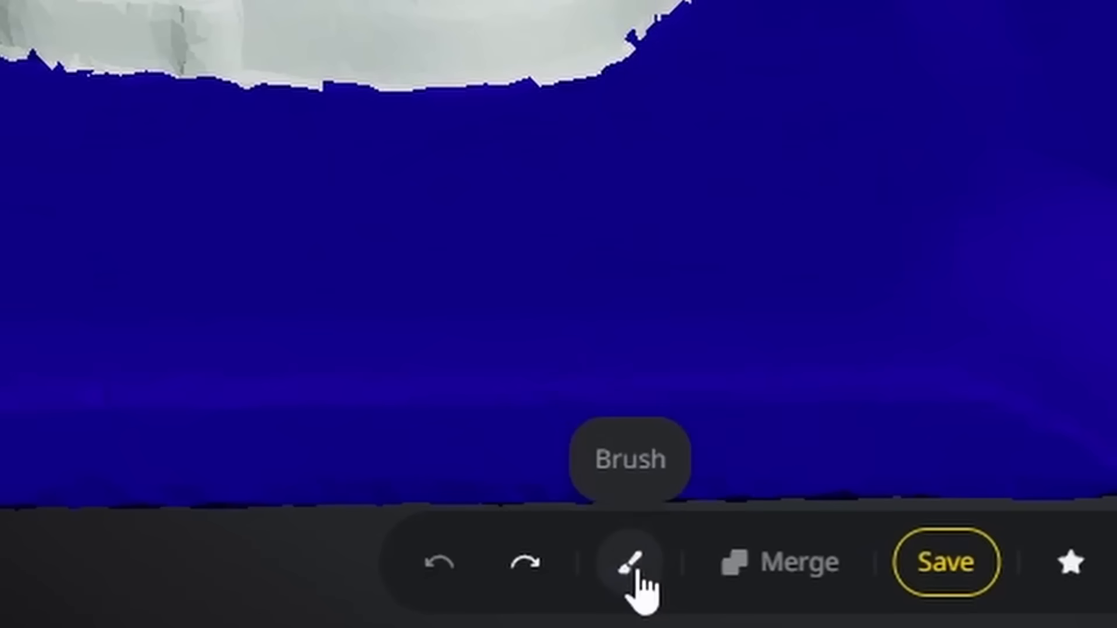
left_click(483, 608)
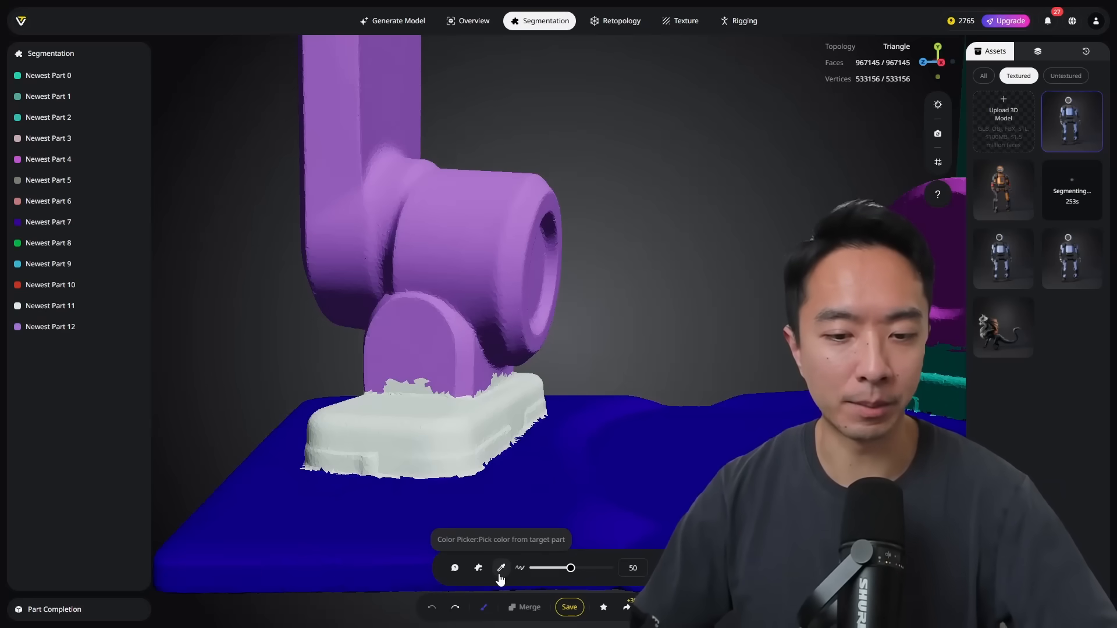
left_click(504, 573)
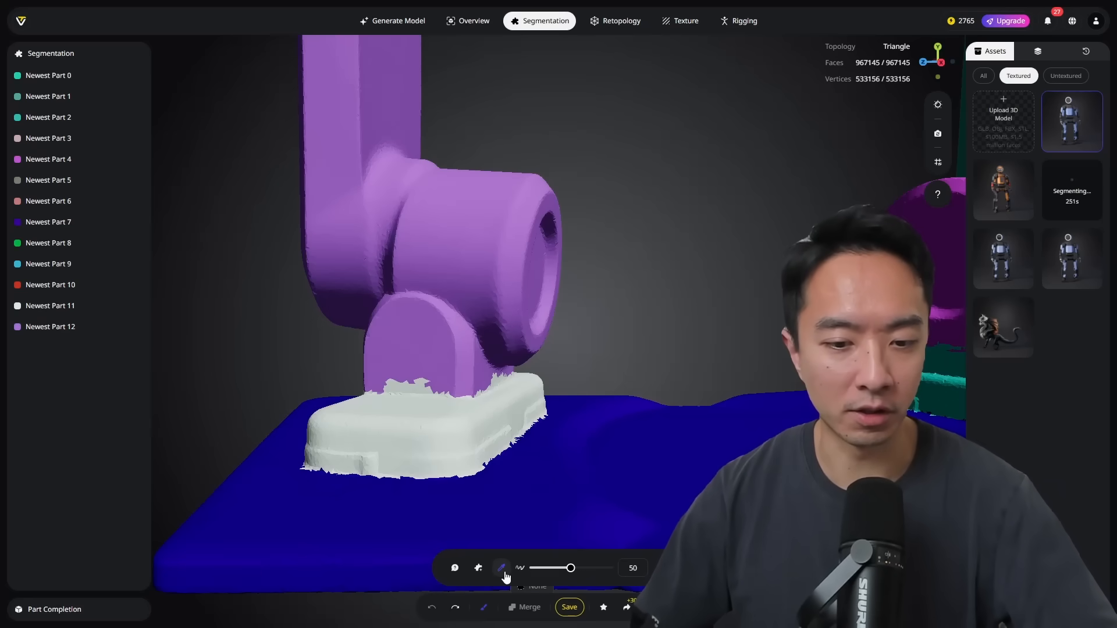
left_click(425, 416)
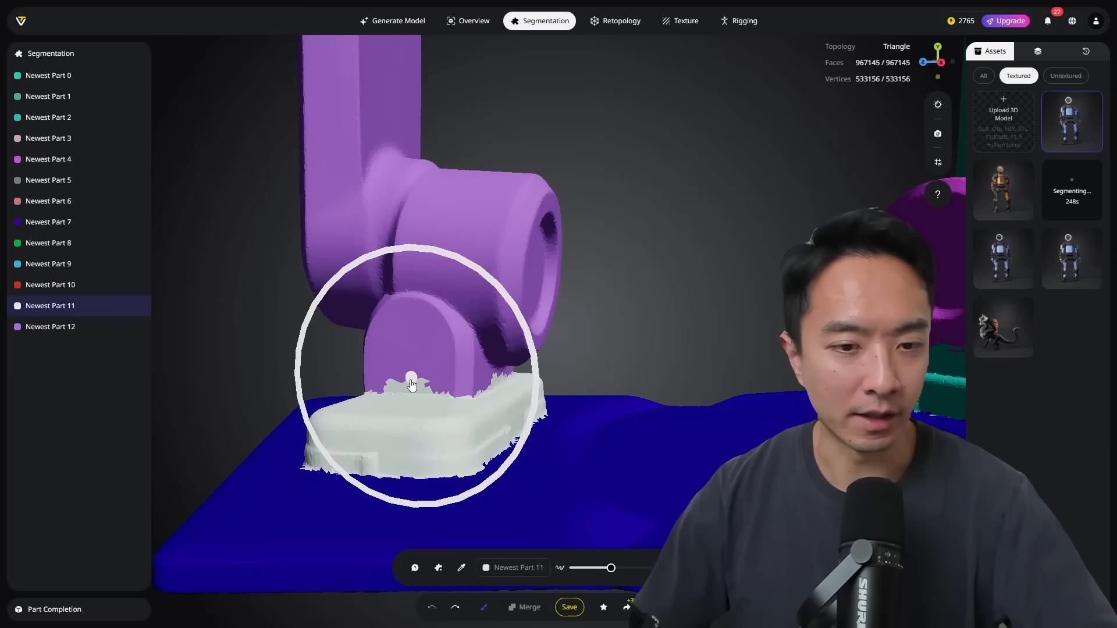
left_click(414, 390)
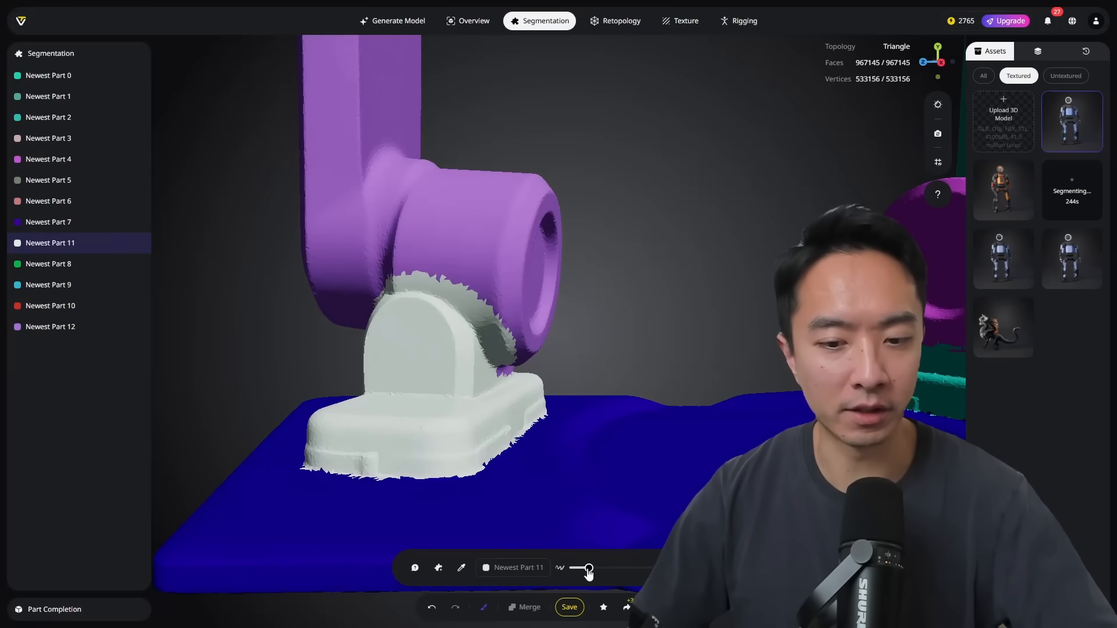
left_click_drag(589, 570, 586, 569)
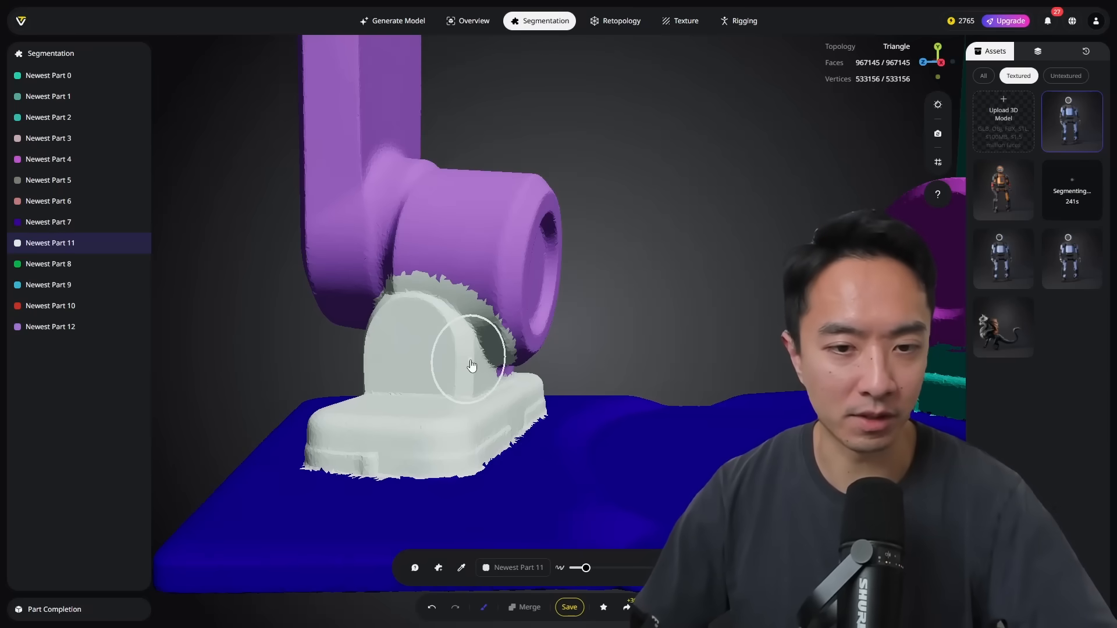
right_click_drag(464, 383, 429, 376)
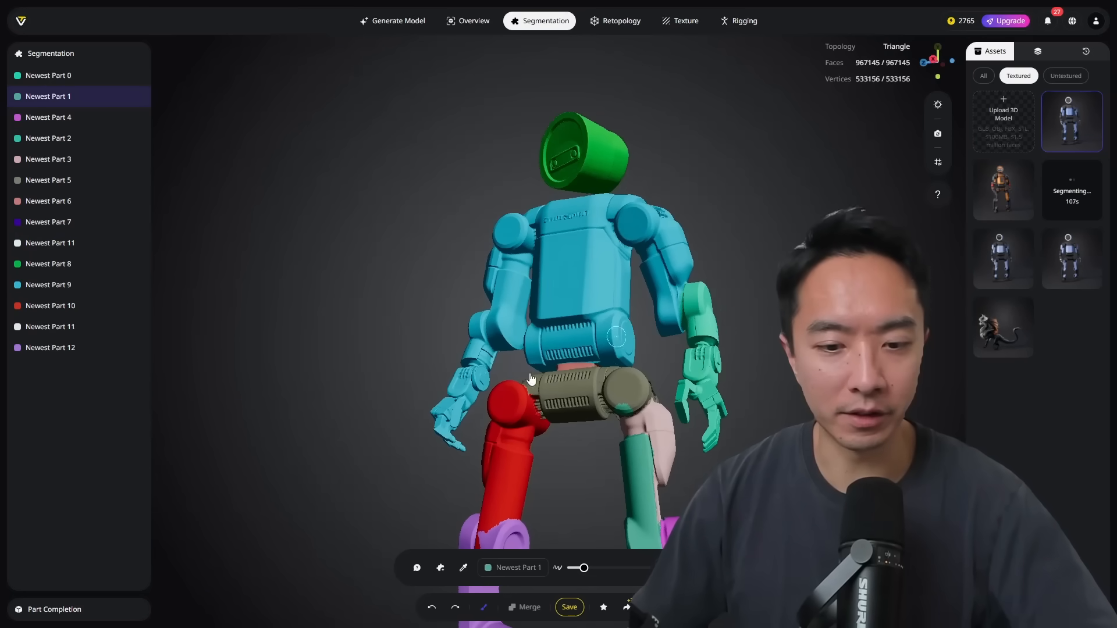
- Close the Brush tool and shift the torso part, Newest Part 9, slightly upward
left_click(700, 568)
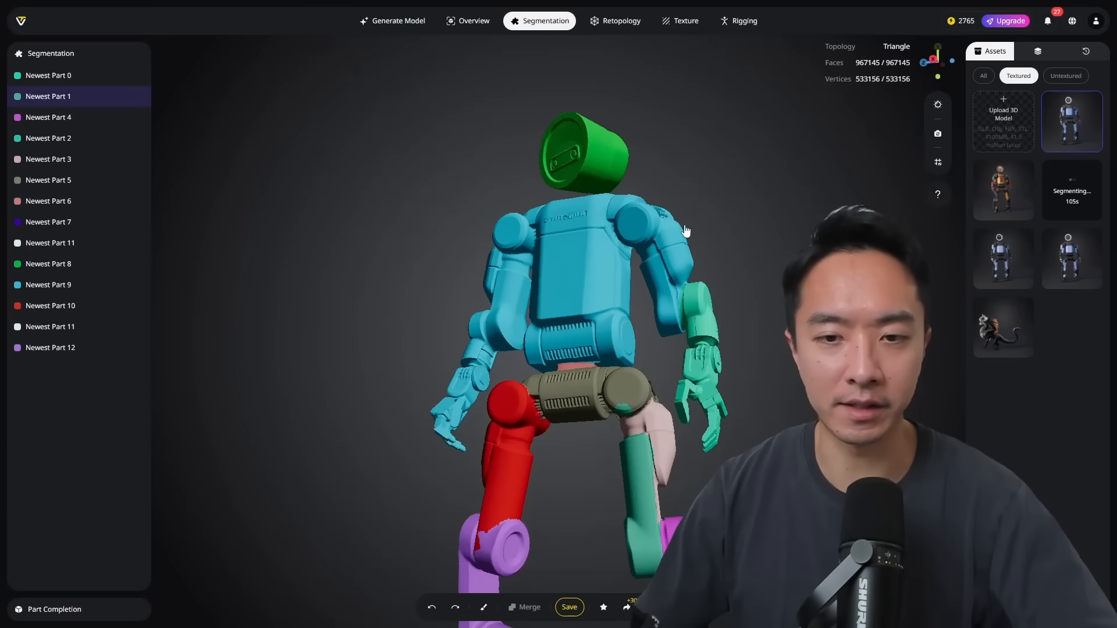
left_click(596, 256)
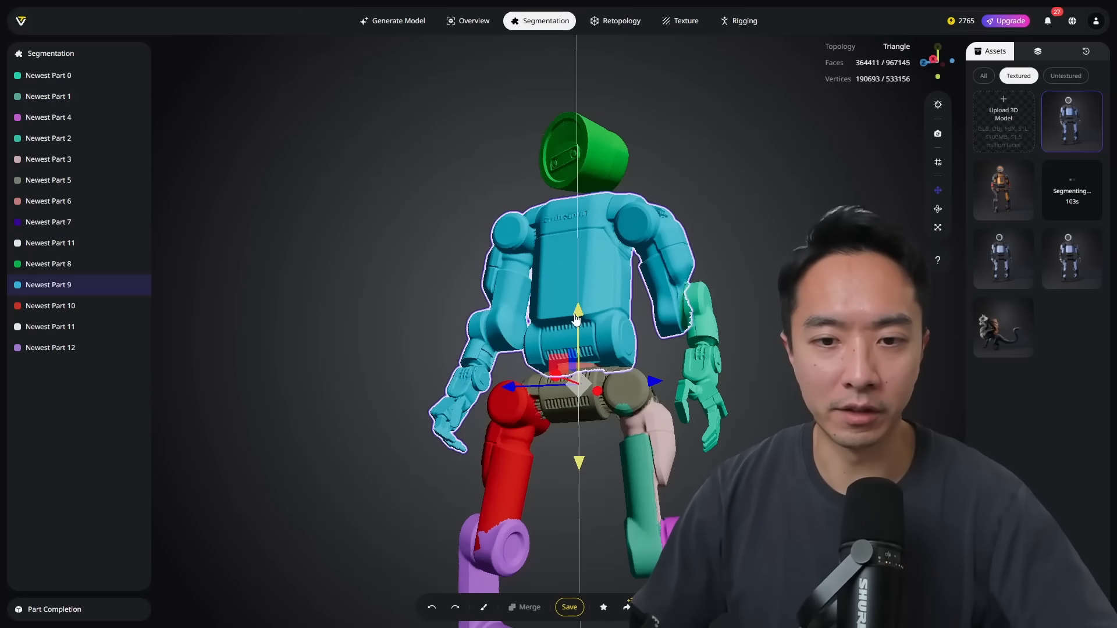
mouse_move(578, 302)
left_mouse_down()
mouse_move(579, 172)
mouse_move(579, 358)
mouse_move(588, 303)
mouse_move(590, 313)
left_mouse_up()
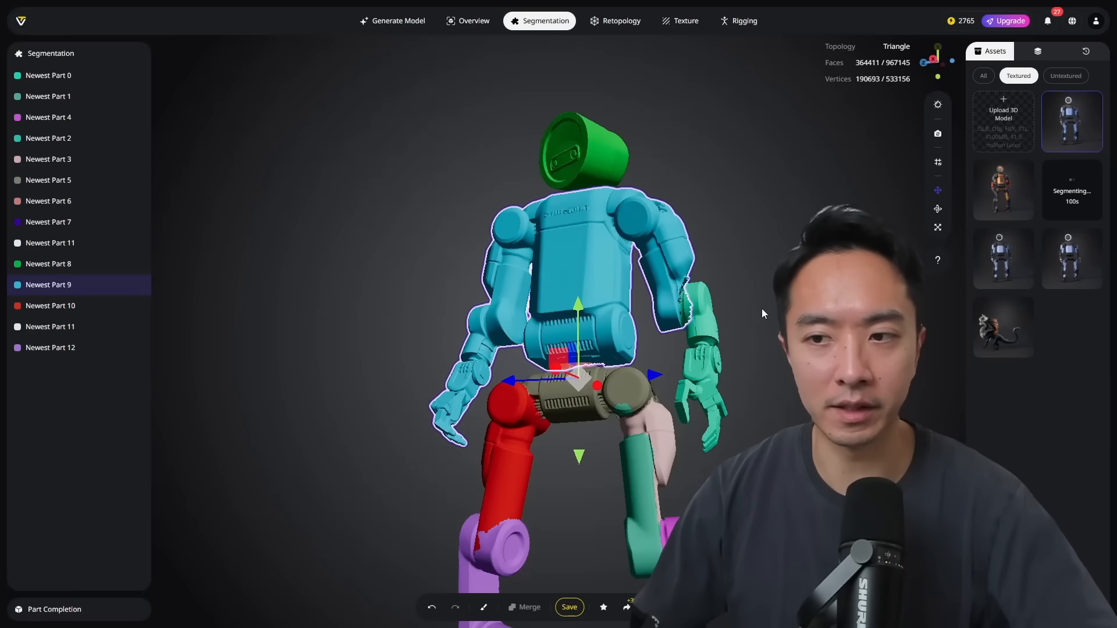
left_click_drag(762, 308, 698, 314)
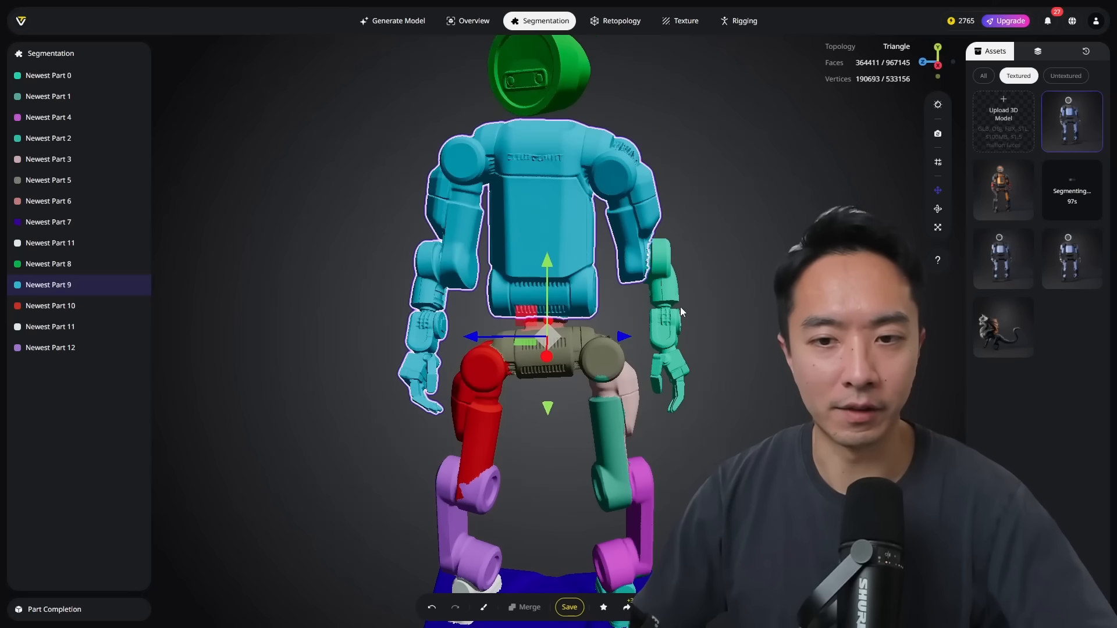
- Move the green forearm part, Newest Part 0, sideways away from the body and inspect its open elbow end
left_click(662, 317)
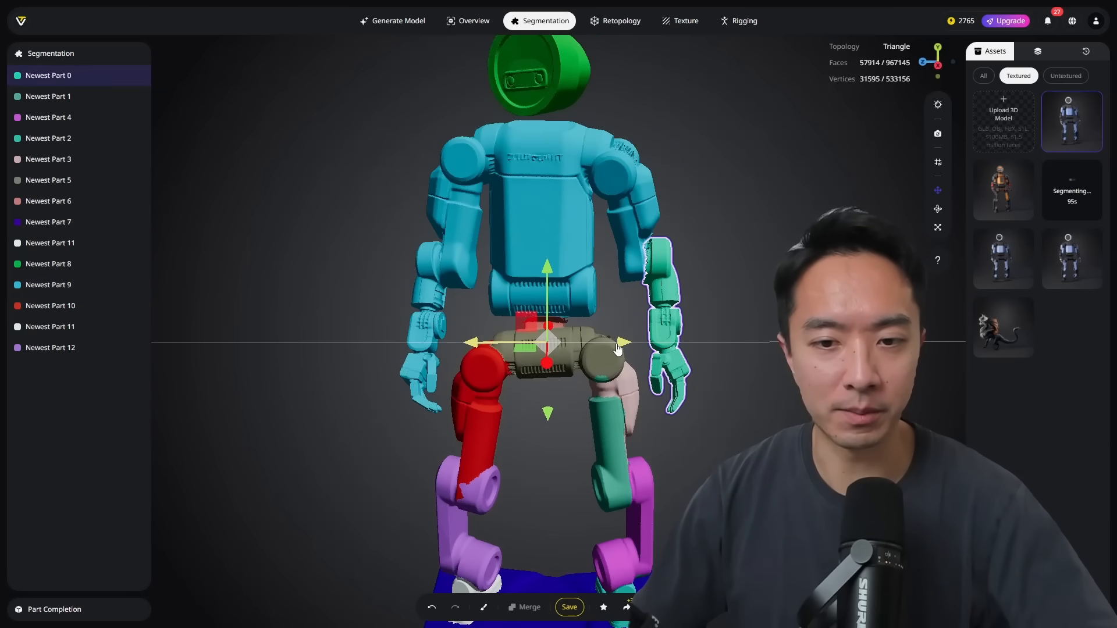
left_click_drag(618, 349, 803, 359)
left_click(697, 374)
scroll(512, 270, "up", 5)
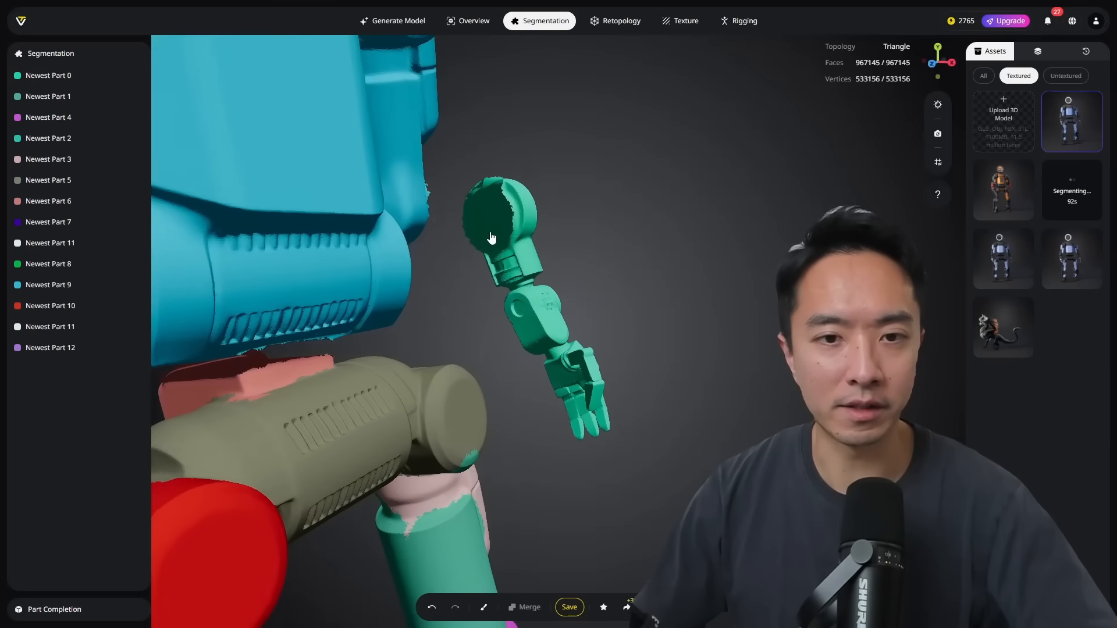
left_click_drag(630, 253, 543, 194)
left_click(579, 214)
left_click(640, 208)
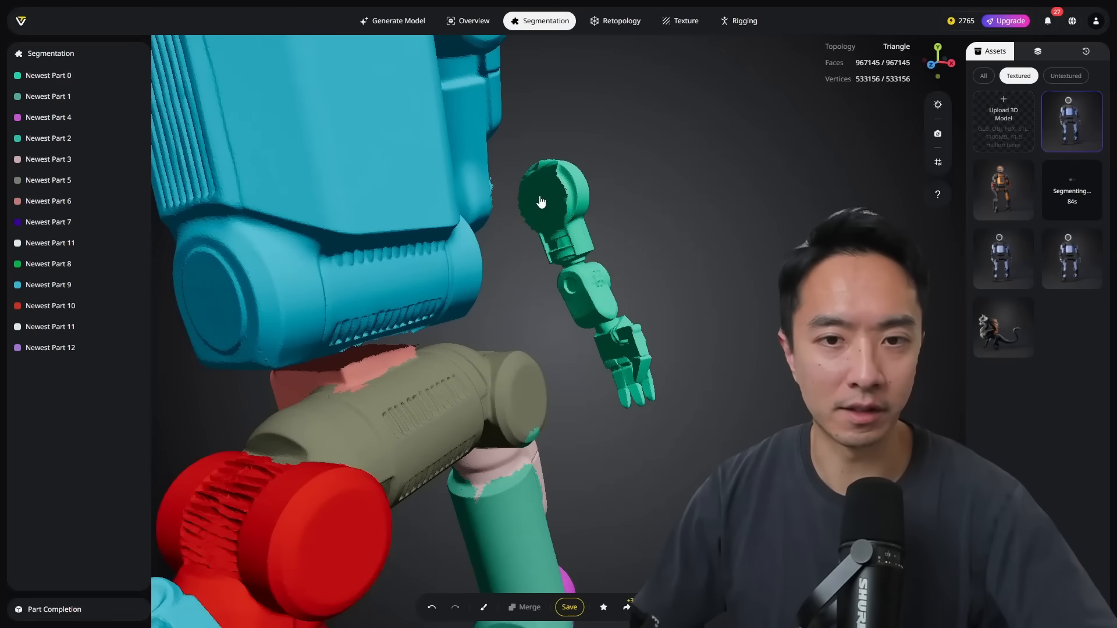
left_click_drag(508, 234, 726, 256)
- Run Part Completion on only the detached forearm, tripo_part_12, and inspect its elbow end
left_click(38, 611)
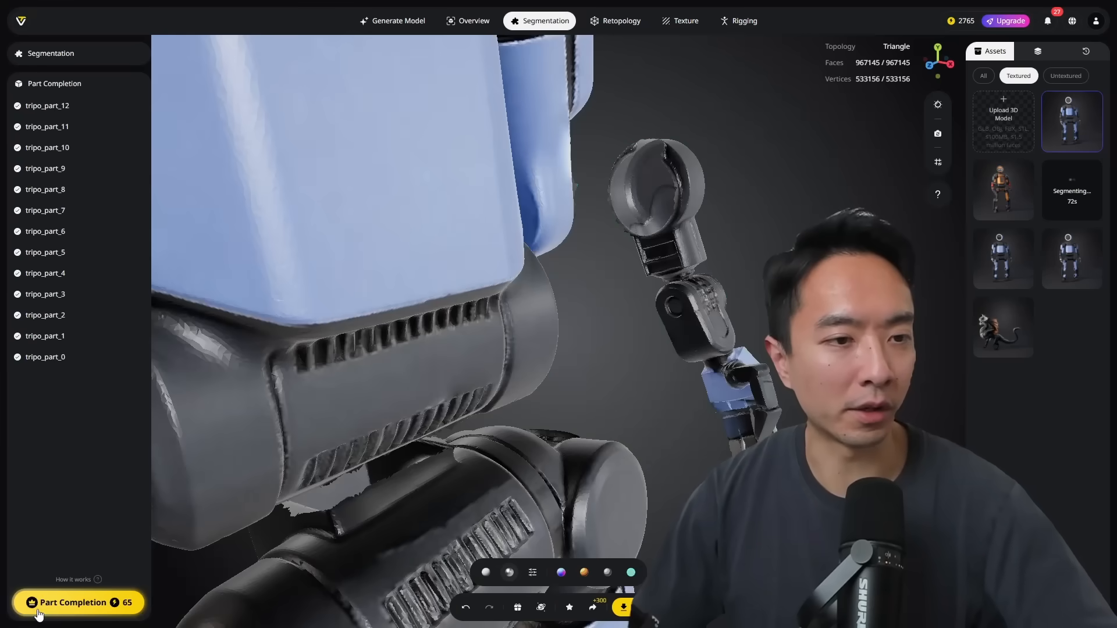
left_click(49, 262)
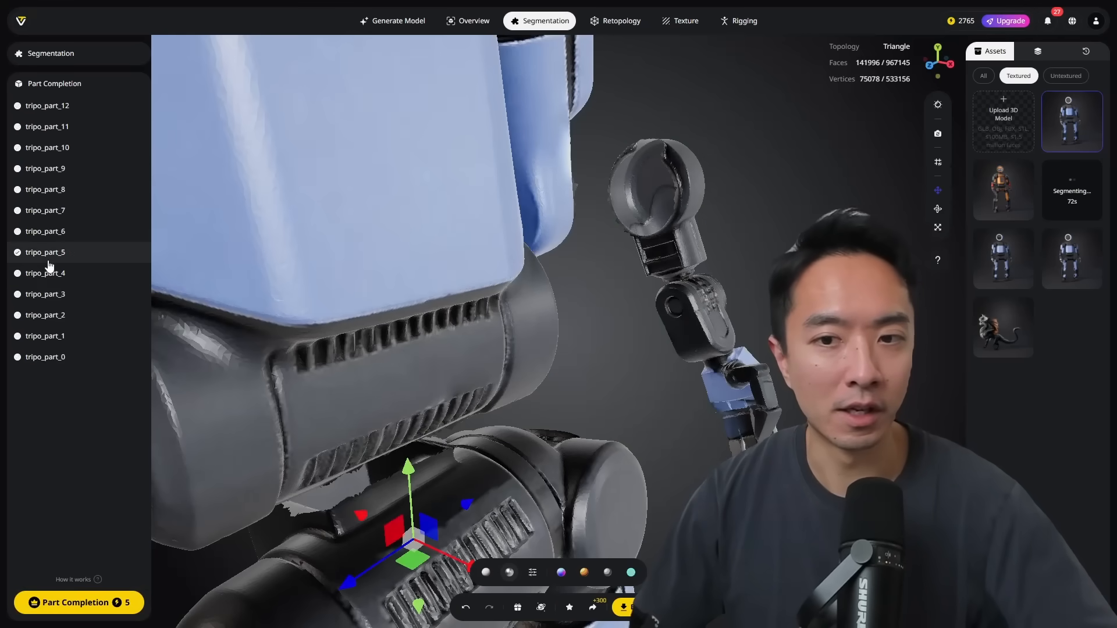
left_click(683, 235)
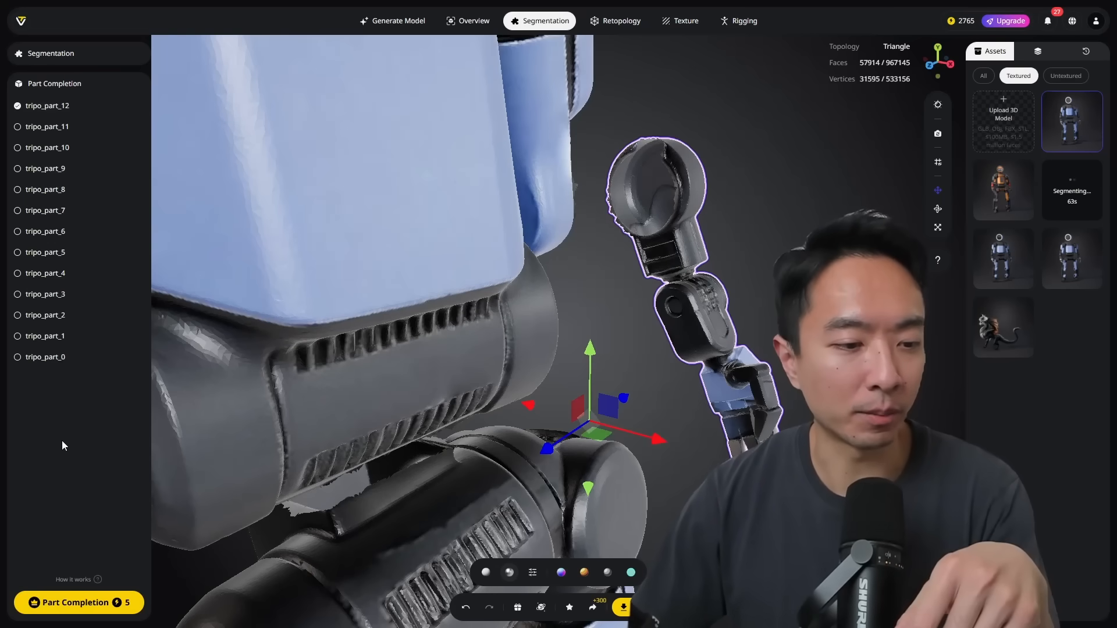
left_click(73, 606)
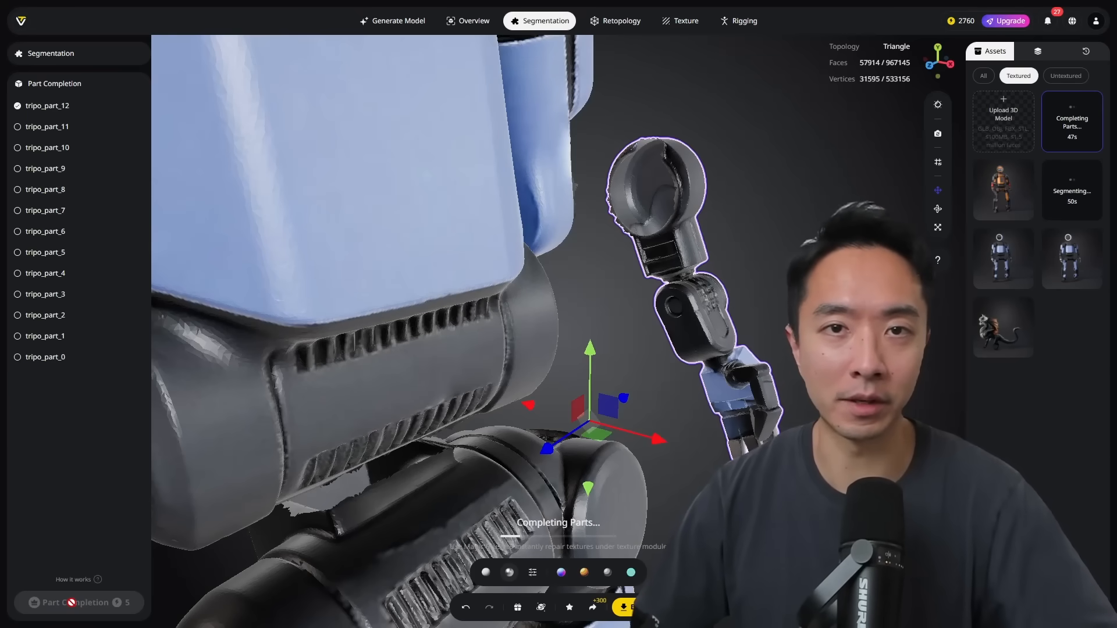
scroll(738, 214, "up", 5)
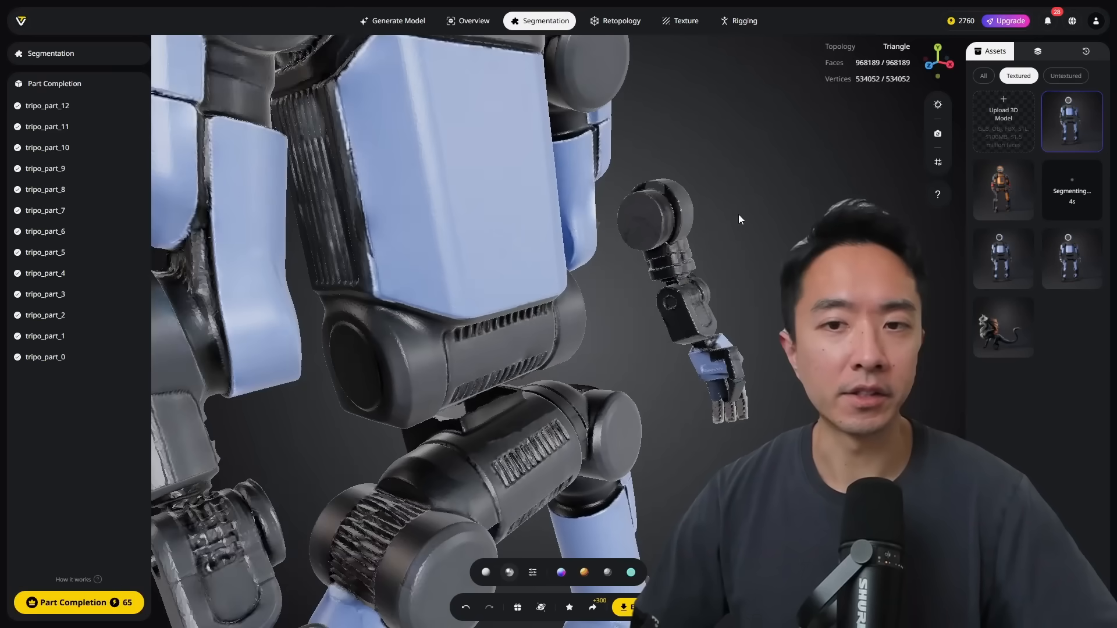
scroll(747, 212, "up", 5)
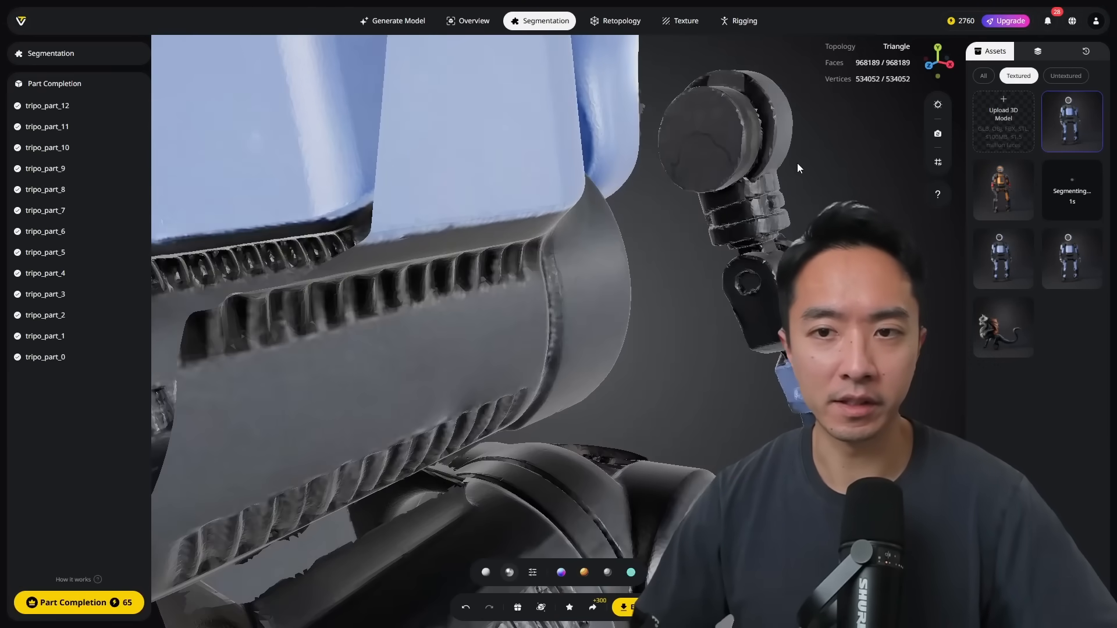
left_click_drag(705, 193, 626, 207)
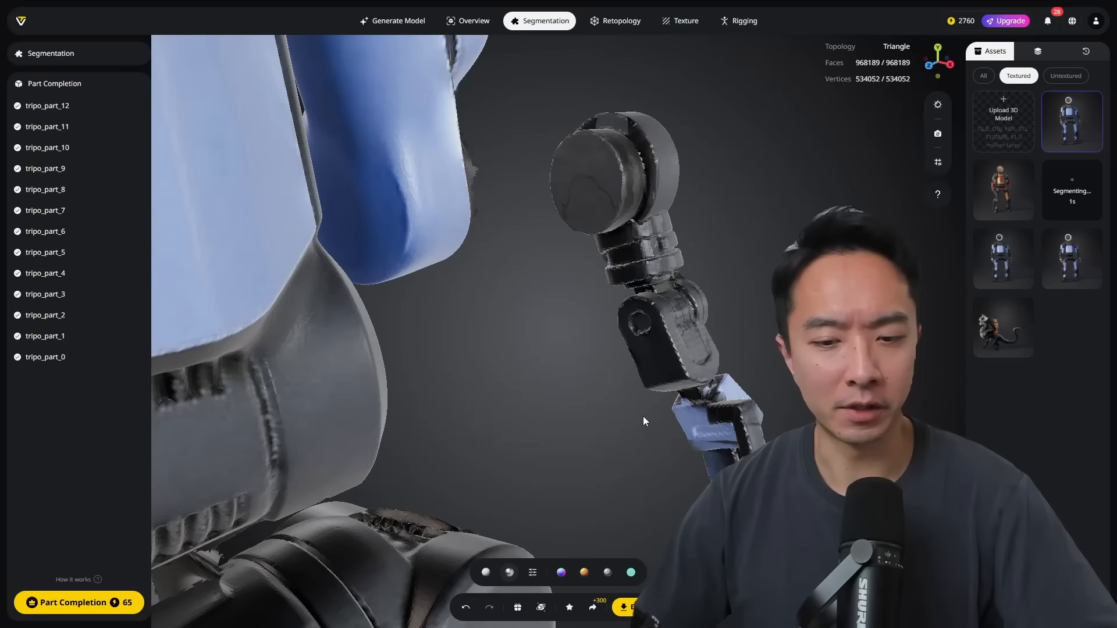
- Export the segmented robot model in FBX format with the Blender preset
left_click(626, 607)
left_click(609, 496)
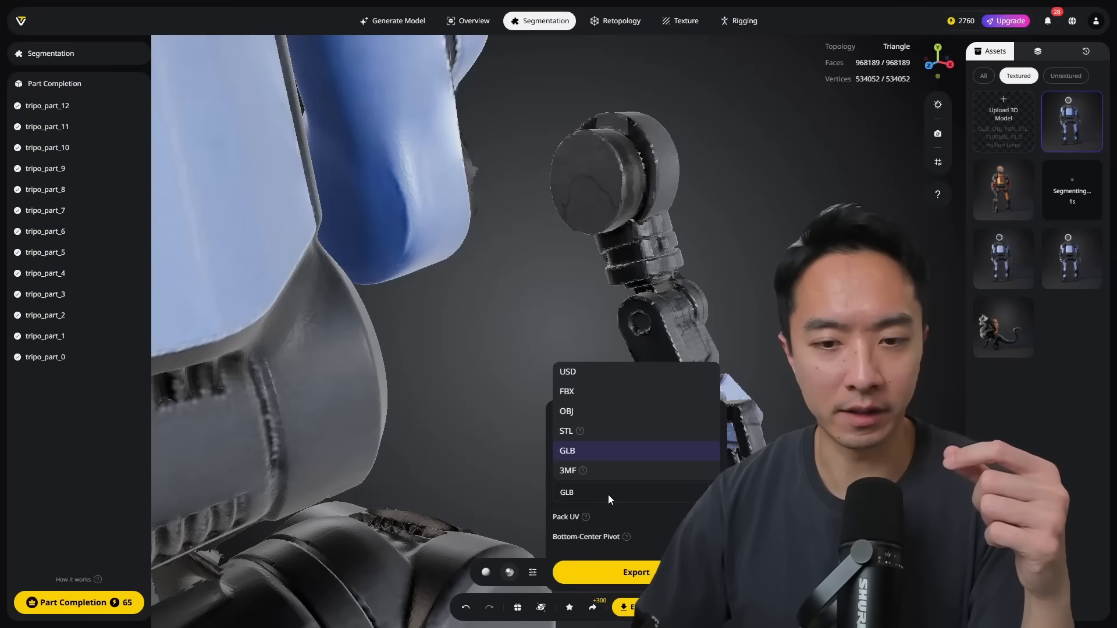
left_click(570, 393)
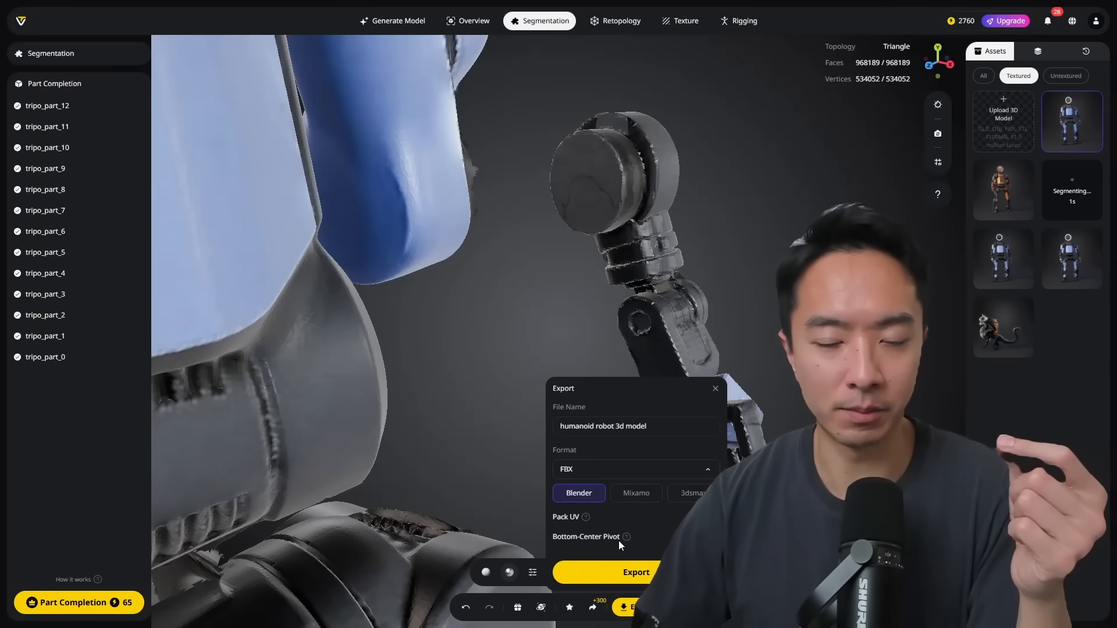
left_click(620, 572)
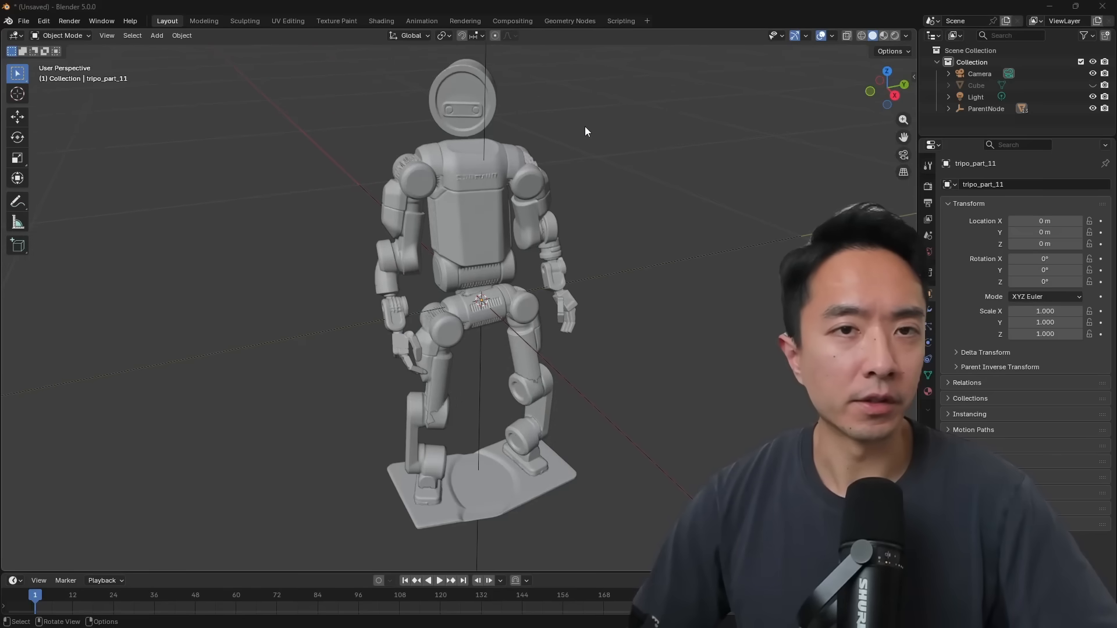
- Switch to Blender, expand ParentNode in the outliner and enlarge the outliner to list the robot's parts
right_click(610, 144)
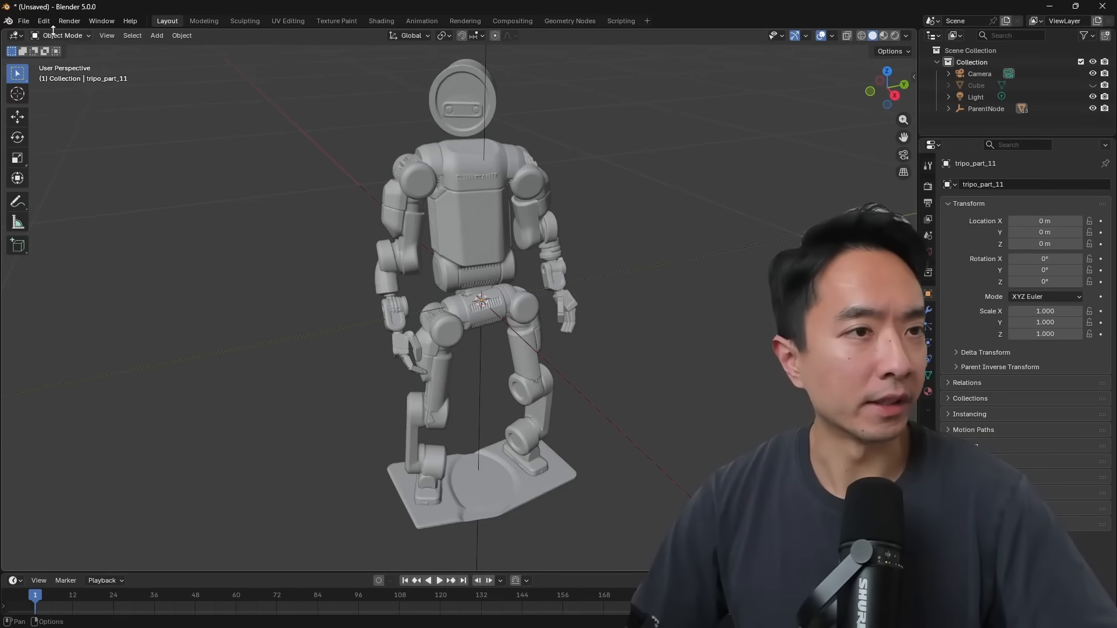
left_click(23, 21)
mouse_move(81, 186)
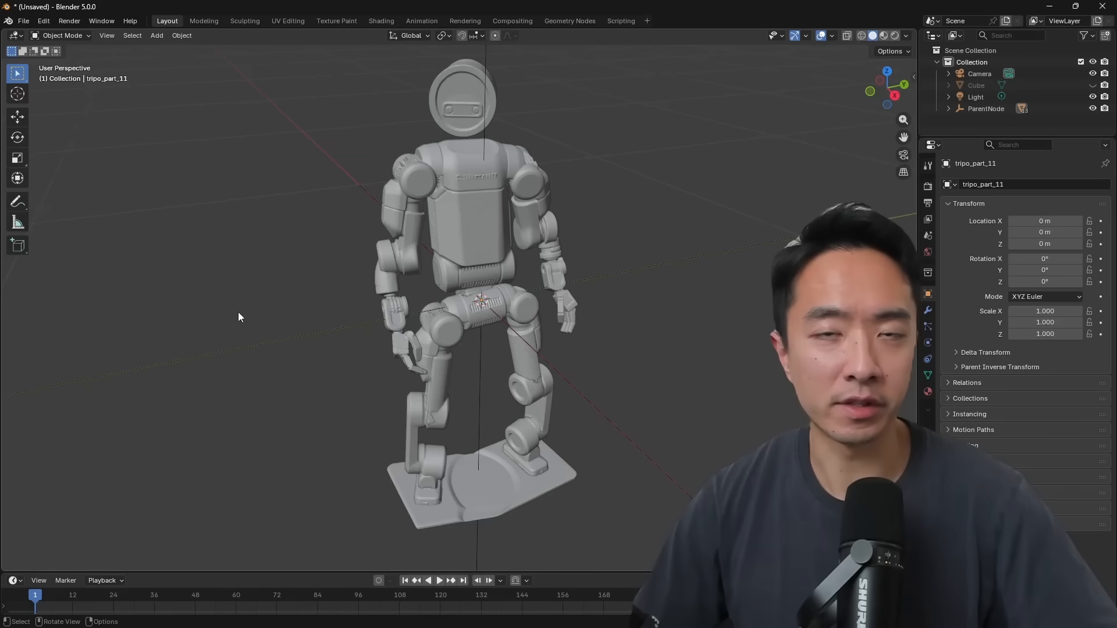
middle_click_drag(332, 259, 859, 201)
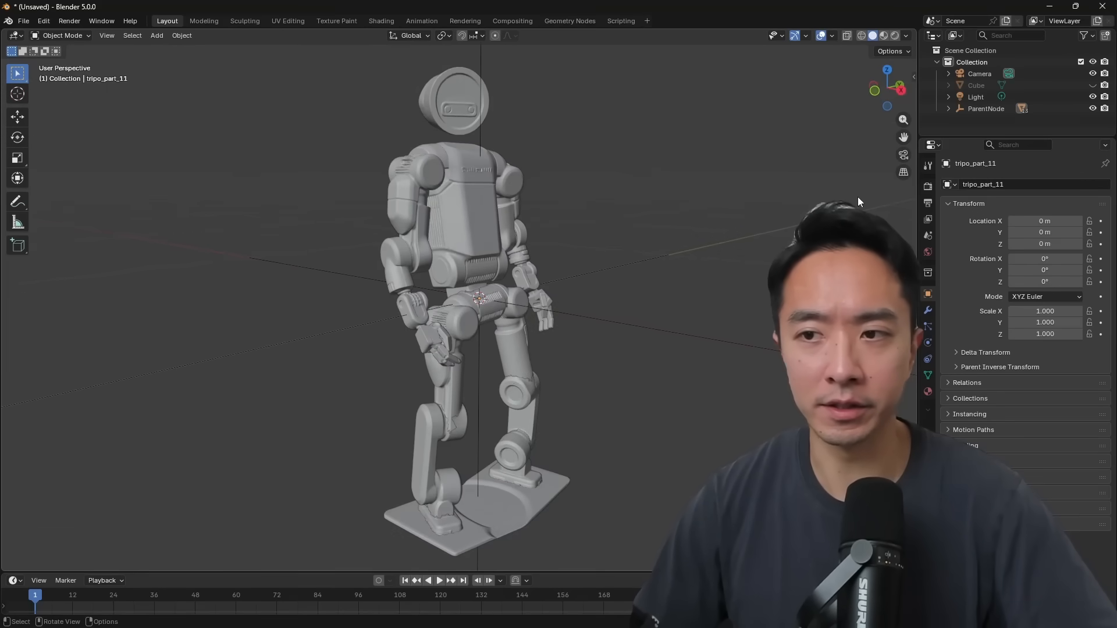
left_click(948, 109)
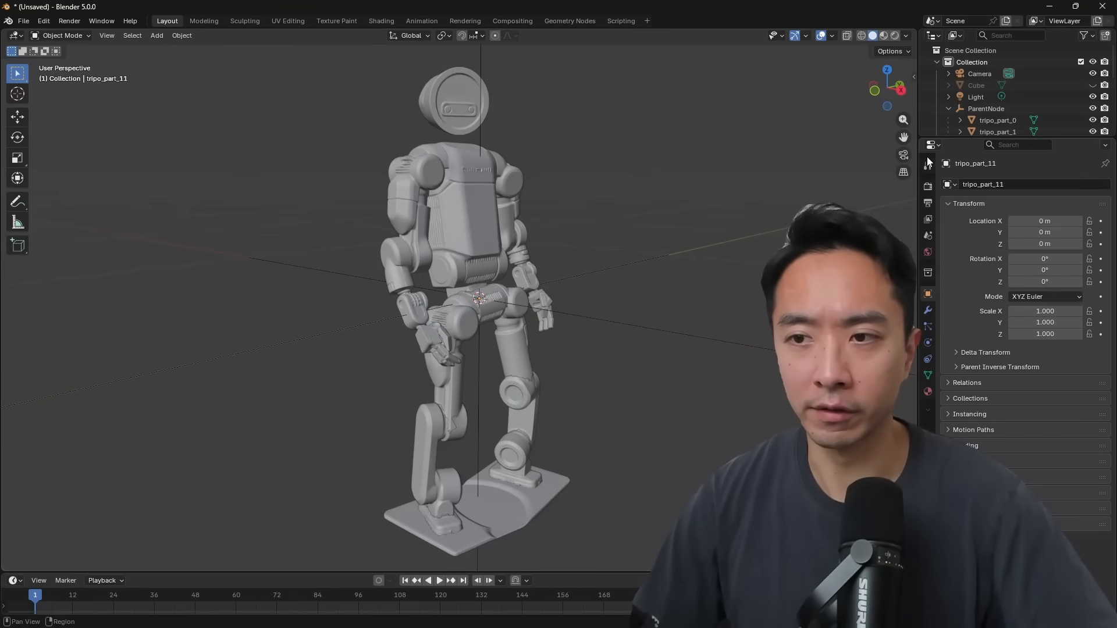
left_click_drag(915, 162, 759, 162)
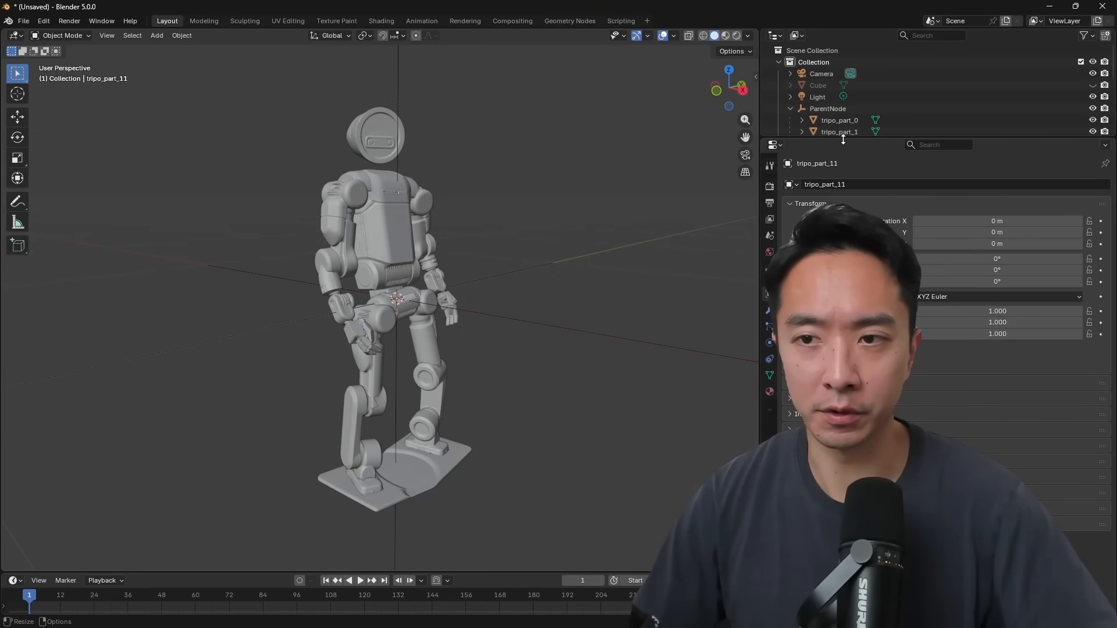
left_click_drag(843, 139, 845, 384)
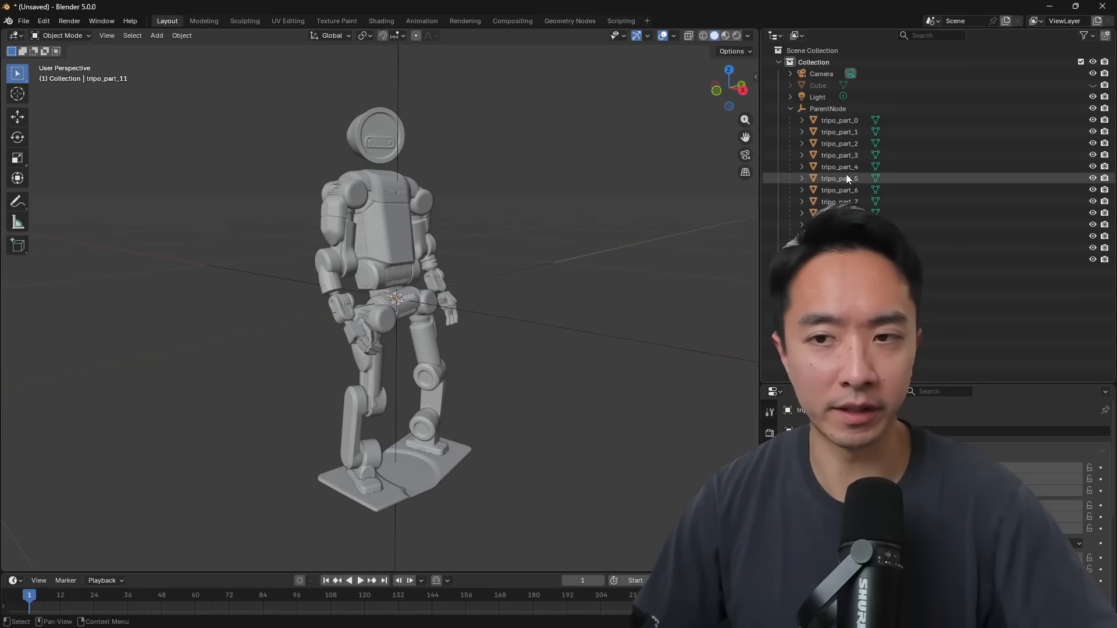
- Hide the lower-leg part tripo_part_0 and select the forearm part tripo_part_12 in the outliner
left_click(1094, 119)
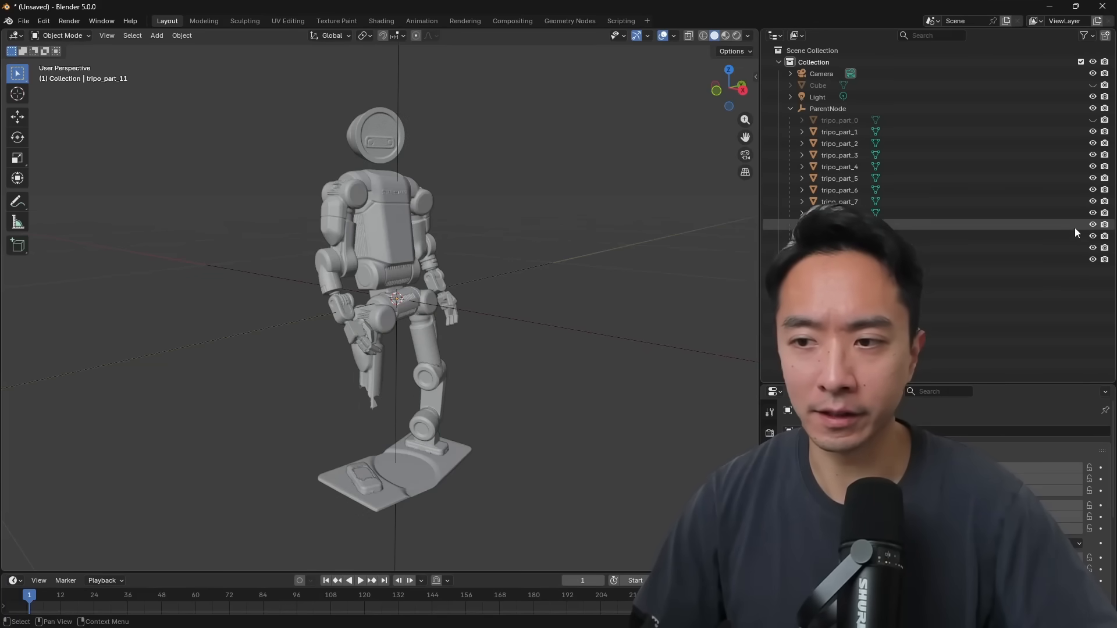
left_click(983, 260)
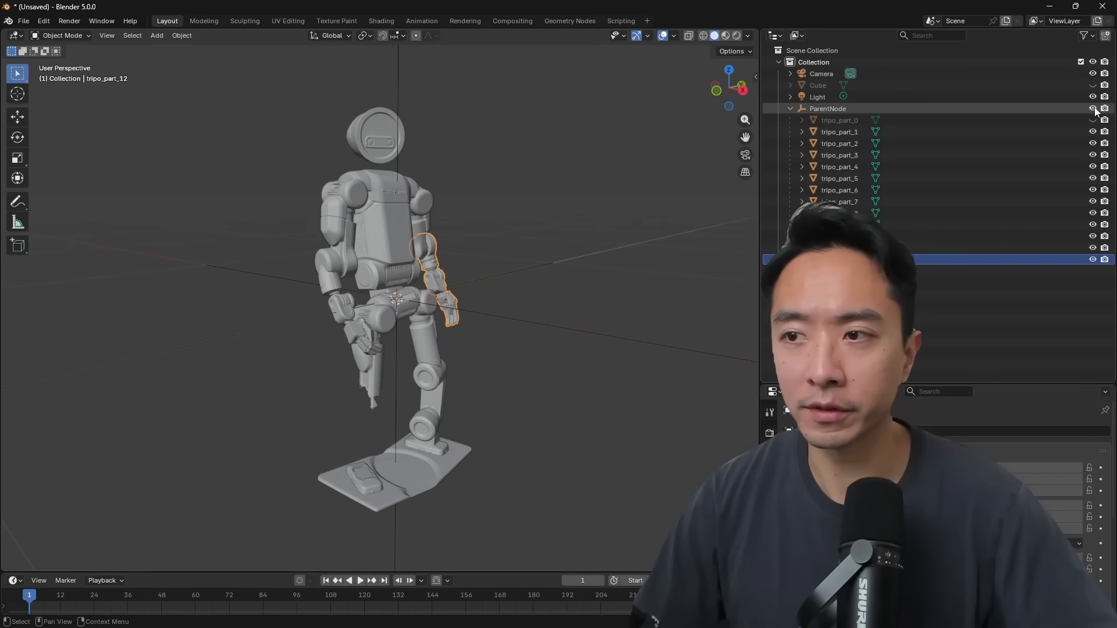
- Hide every robot part except the forearm tripo_part_12 and inspect the isolated forearm from several sides
left_click_drag(1093, 131, 1093, 252)
left_click(483, 260)
scroll(512, 248, "up", 8)
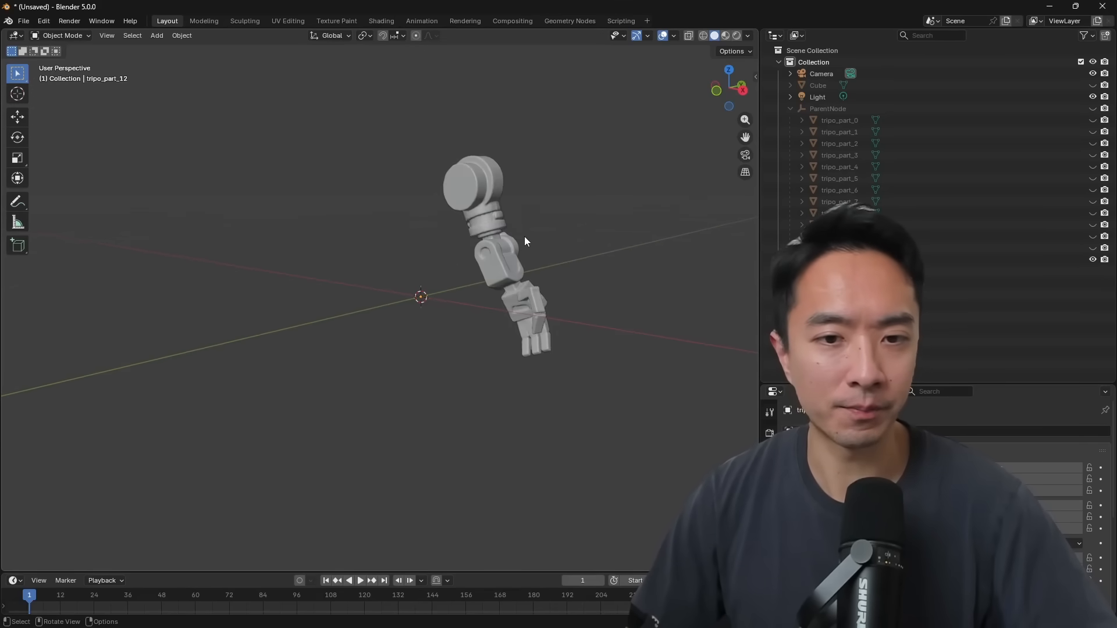
right_click(630, 184)
left_click_drag(628, 125, 575, 144)
middle_click_drag(613, 99, 281, 271)
middle_click_drag(325, 302, 516, 303)
left_click(582, 255)
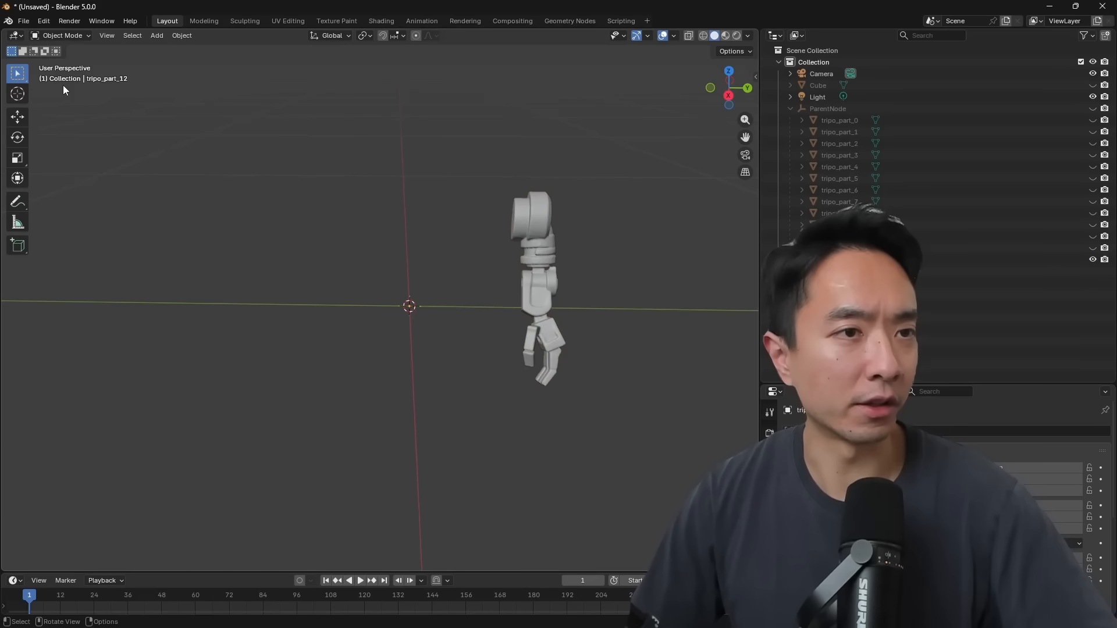
- Open the export formats for the isolated forearm, and switch to Bambu Studio to view it on the build plate
left_click(23, 22)
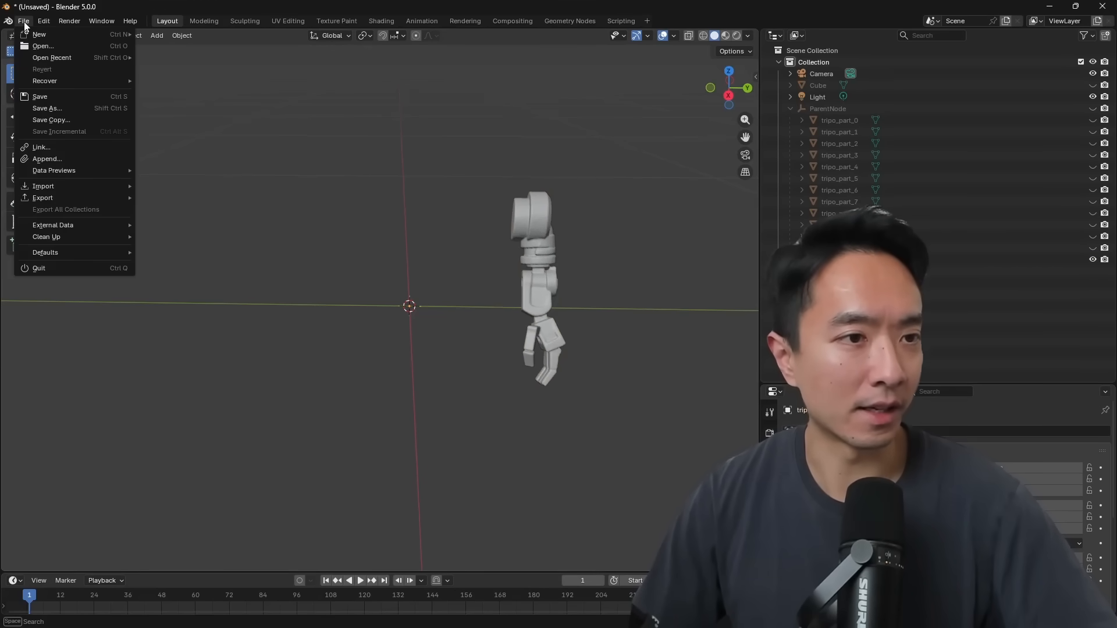
mouse_move(84, 198)
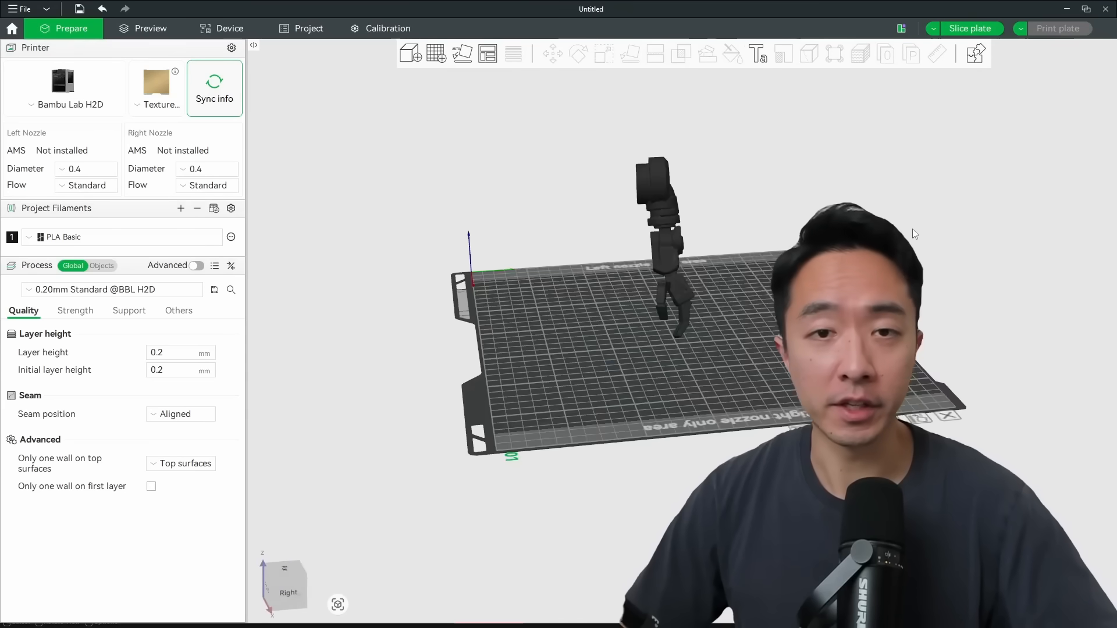
left_click_drag(912, 229, 689, 211)
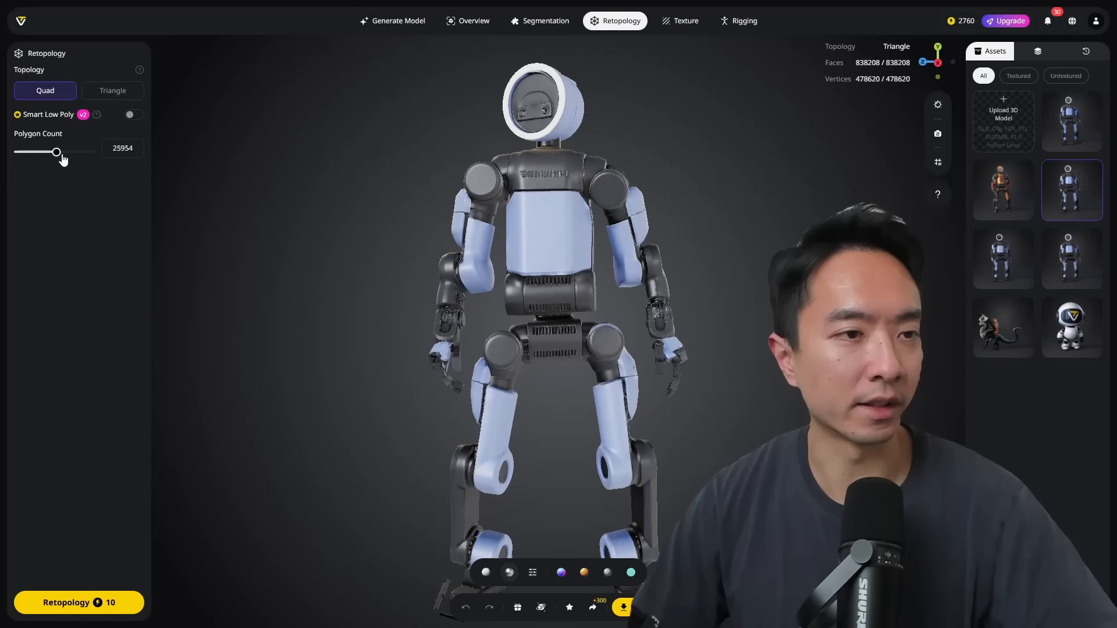
- Try the polygon count control for quad retopology, leaving it on Auto, and examine the vents on the robot's waist and hips
left_click_drag(62, 155, 80, 157)
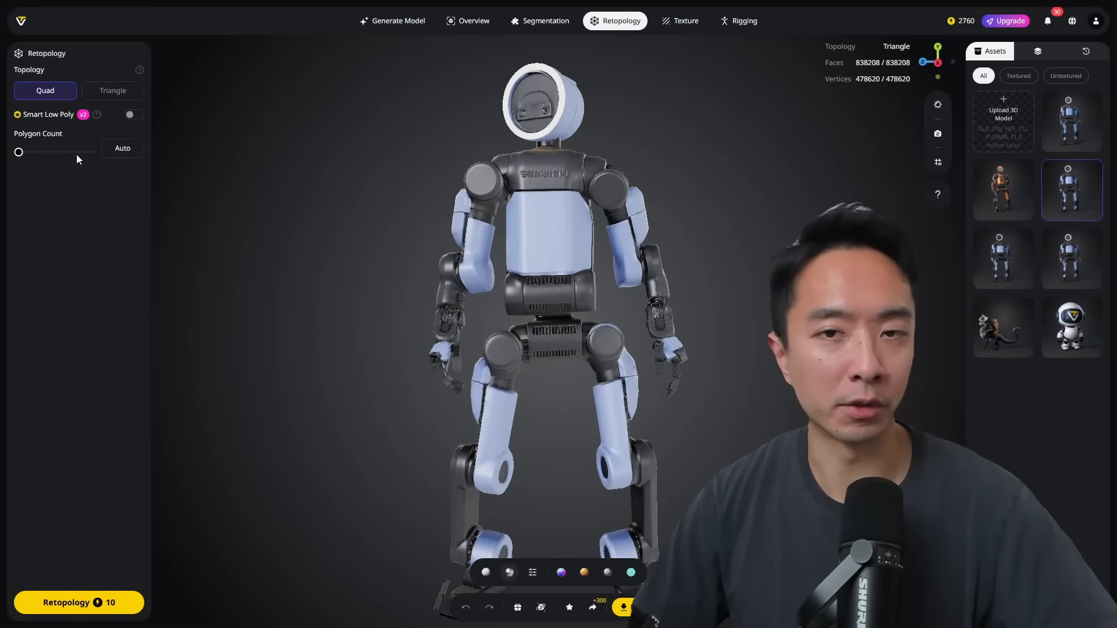
scroll(542, 217, "up", 3)
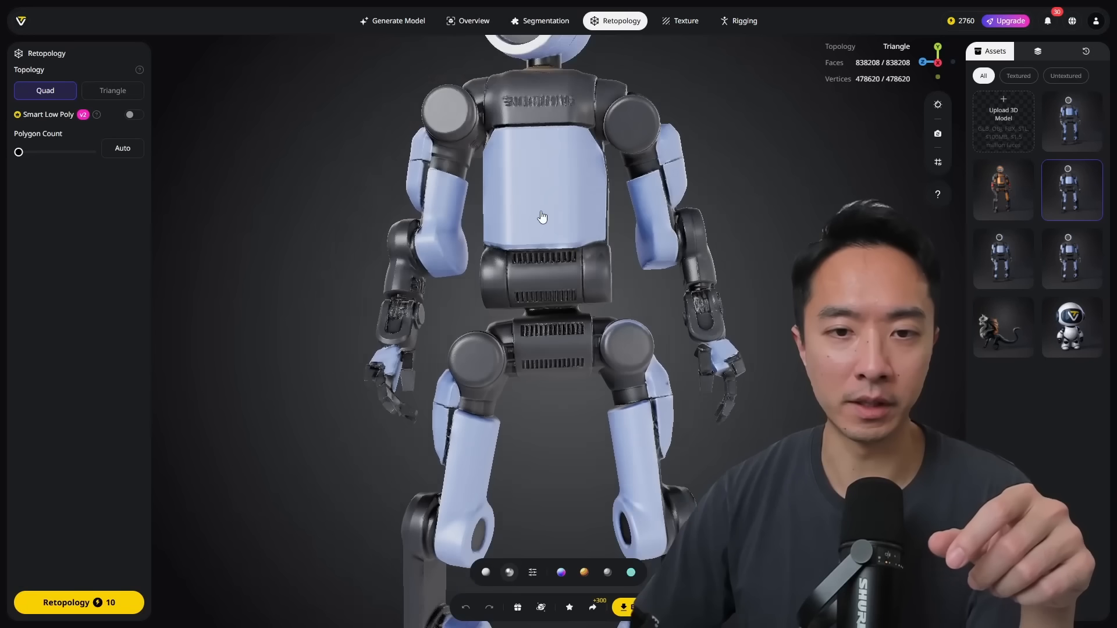
scroll(542, 217, "up", 5)
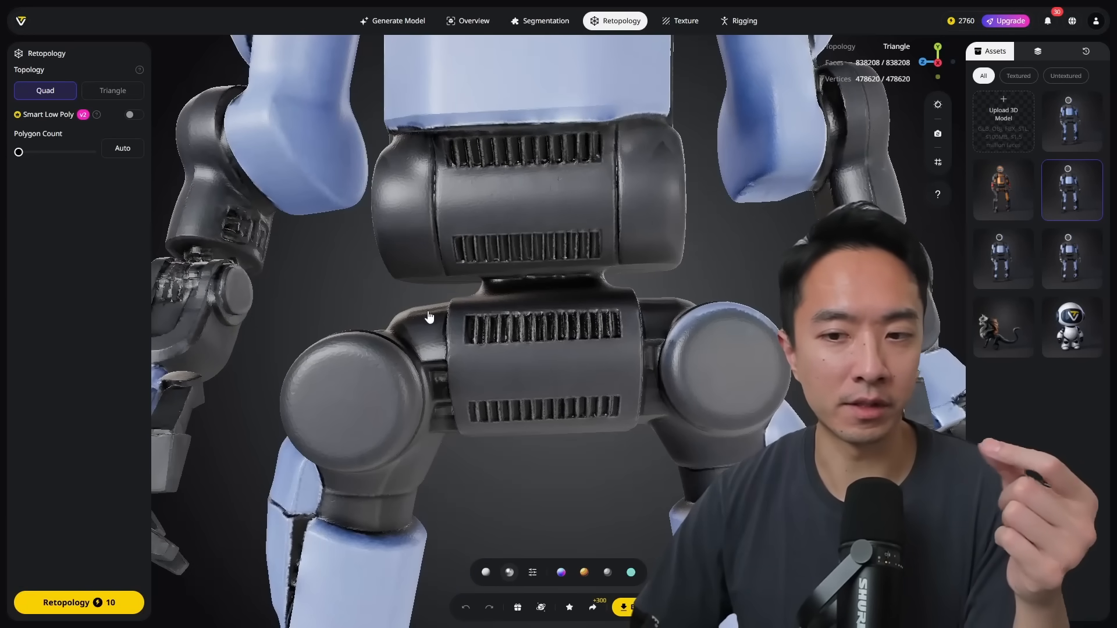
right_click_drag(756, 279, 678, 301)
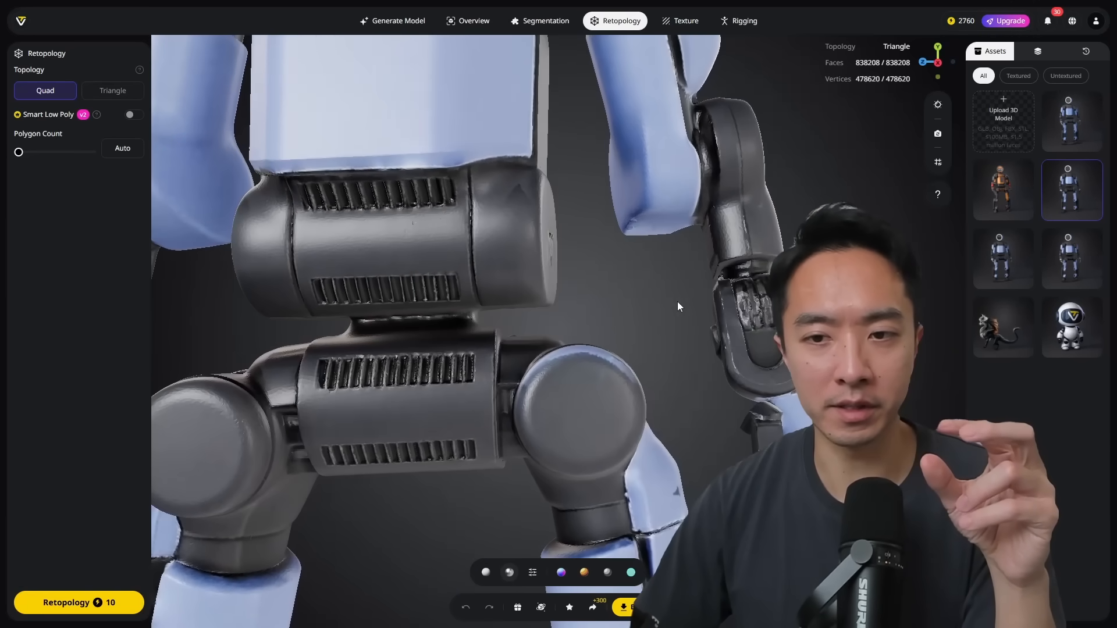
scroll(677, 301, "up", 3)
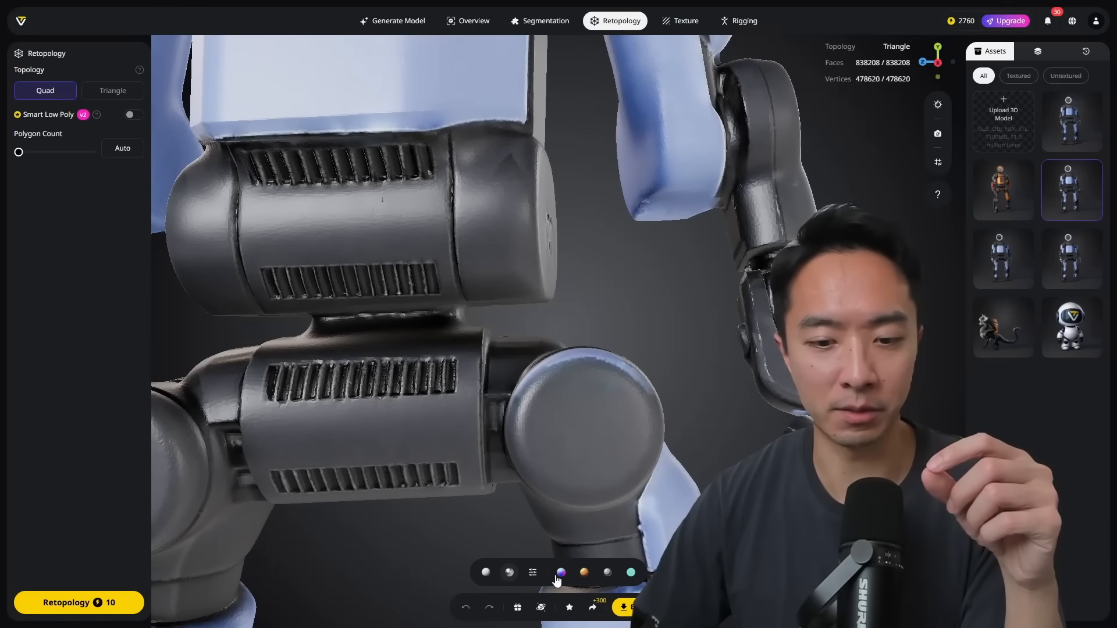
left_click(489, 575)
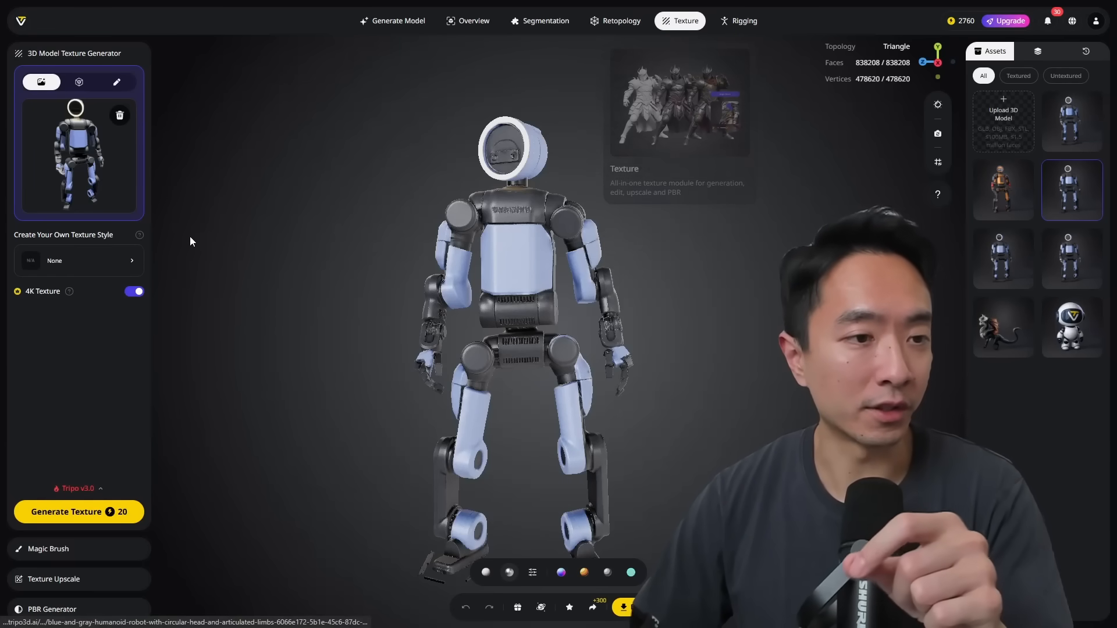
- Look through the custom texture styles, and open the orange weathered robot from the assets to inspect its textured head and torso
left_click(114, 266)
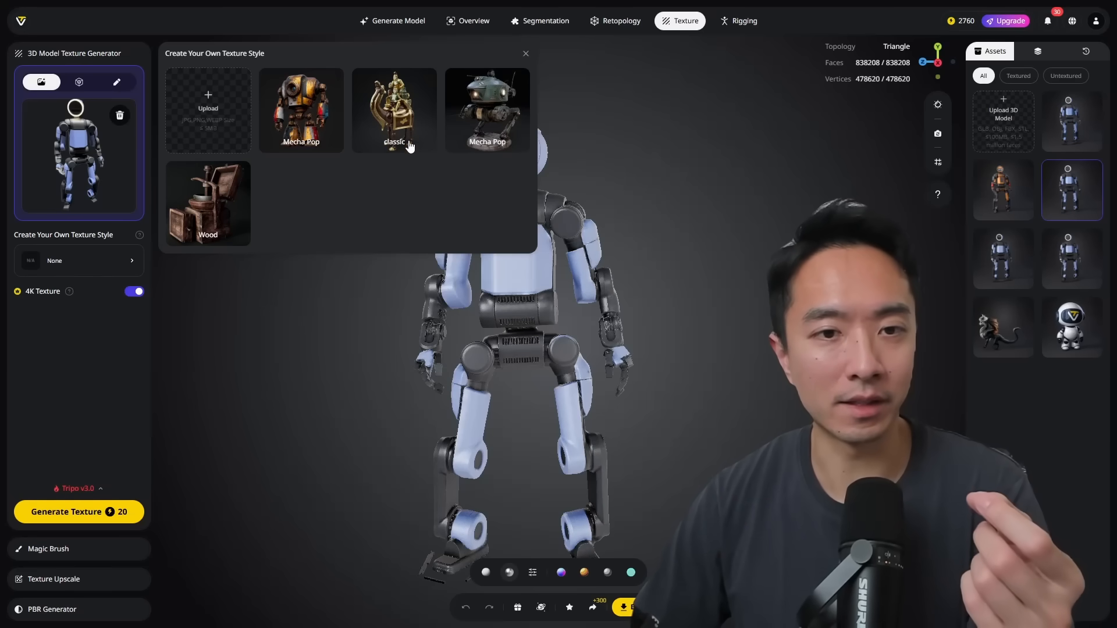
left_click(365, 305)
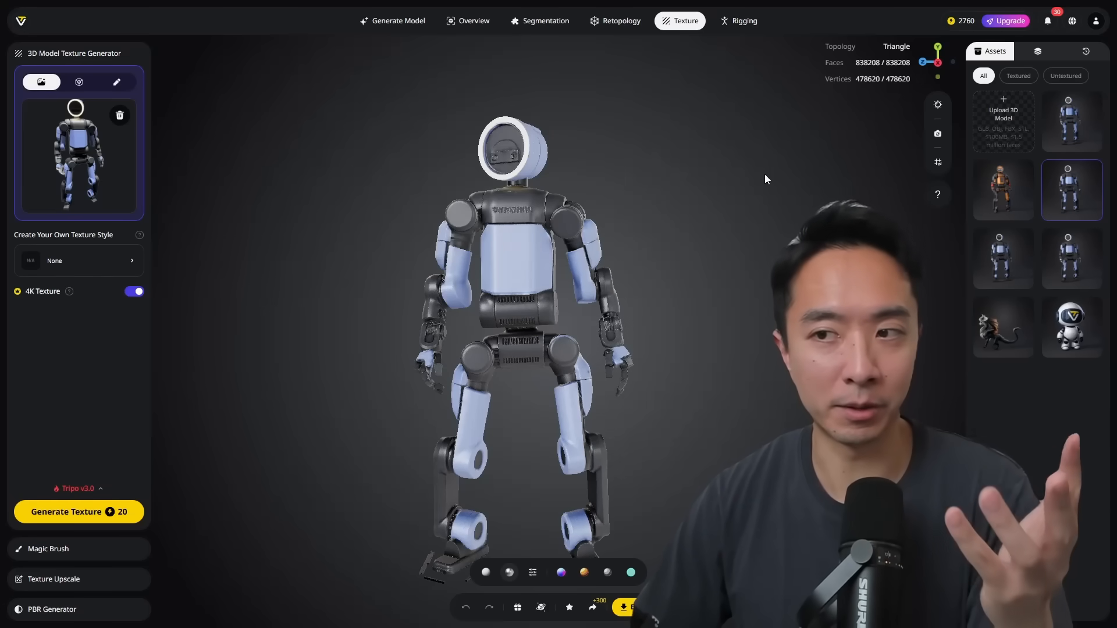
left_click(993, 205)
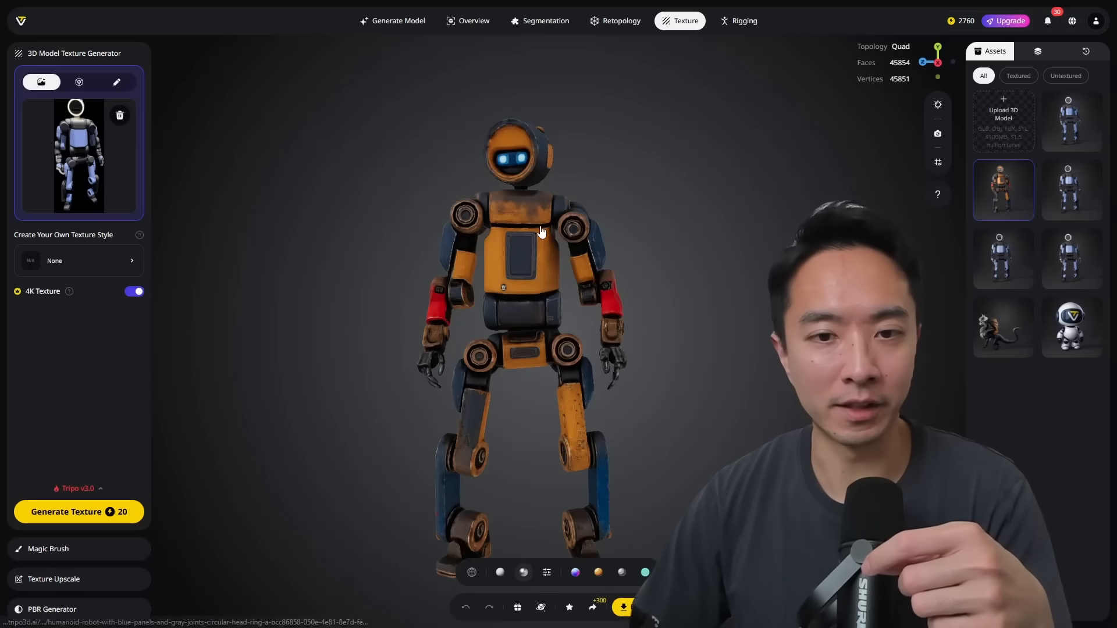
scroll(600, 292, "down", 3)
scroll(585, 209, "up", 5)
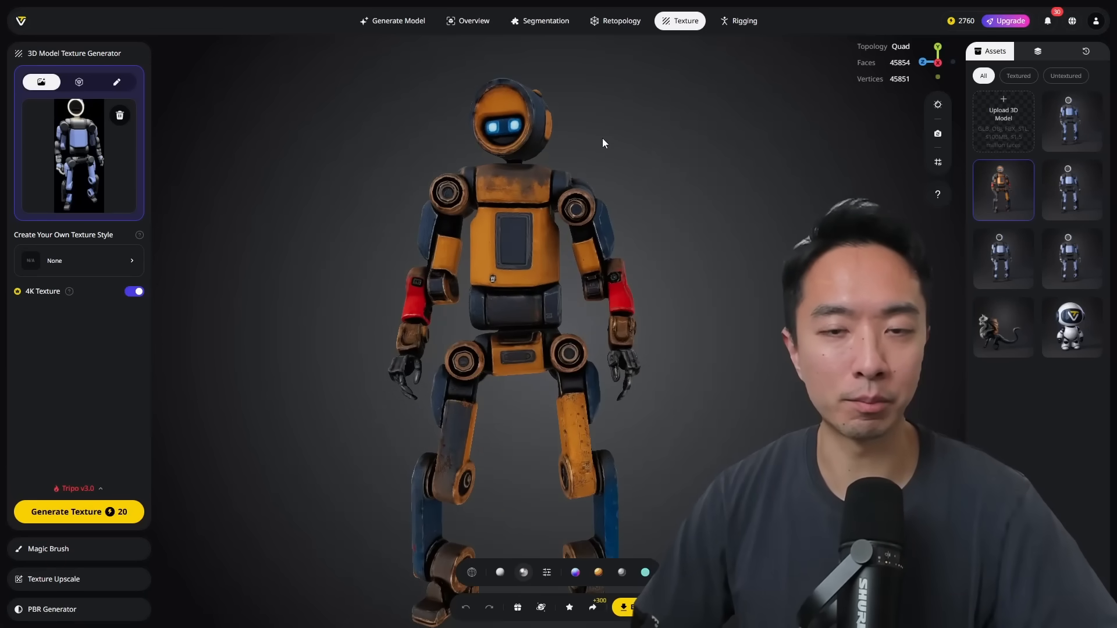
left_click_drag(603, 140, 560, 186)
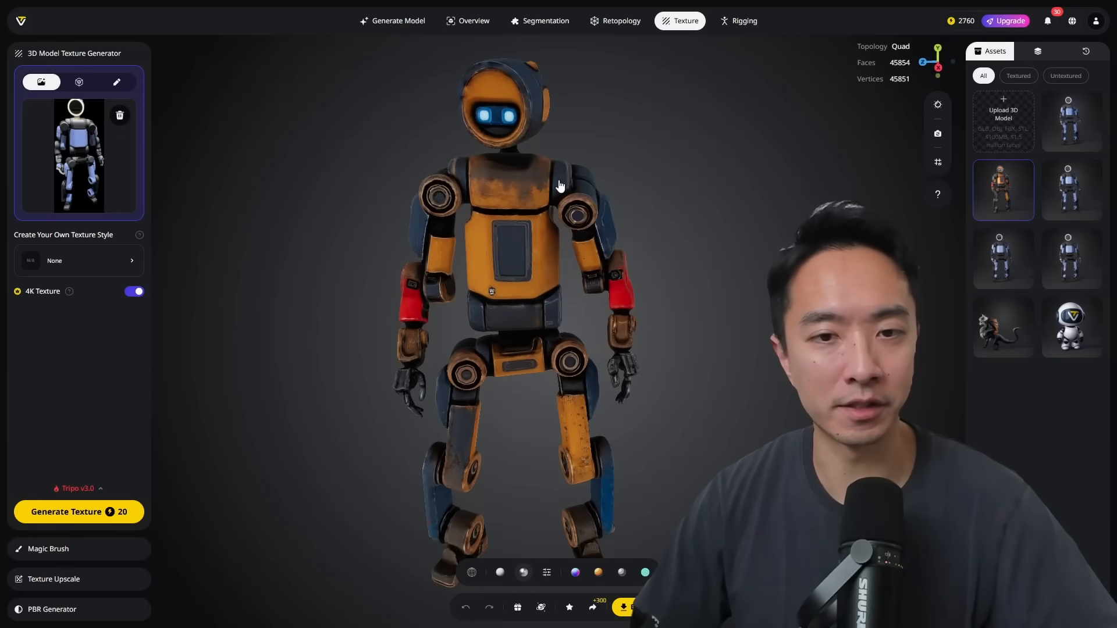
scroll(553, 157, "up", 5)
right_click_drag(582, 140, 607, 191)
scroll(595, 170, "up", 3)
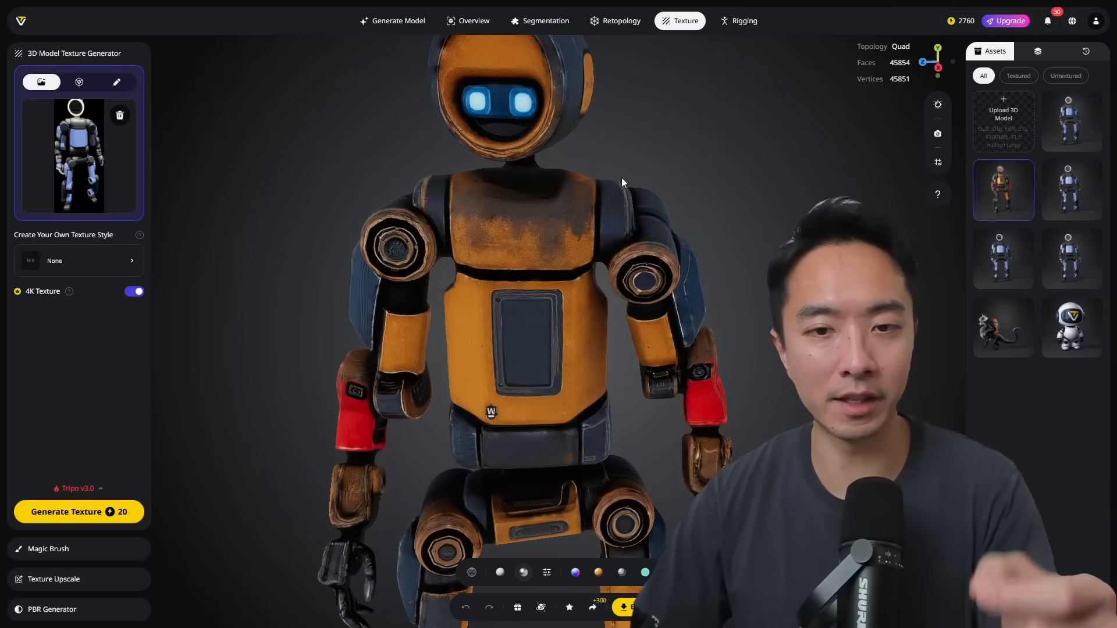
scroll(622, 177, "down", 3)
left_click_drag(516, 308, 681, 287)
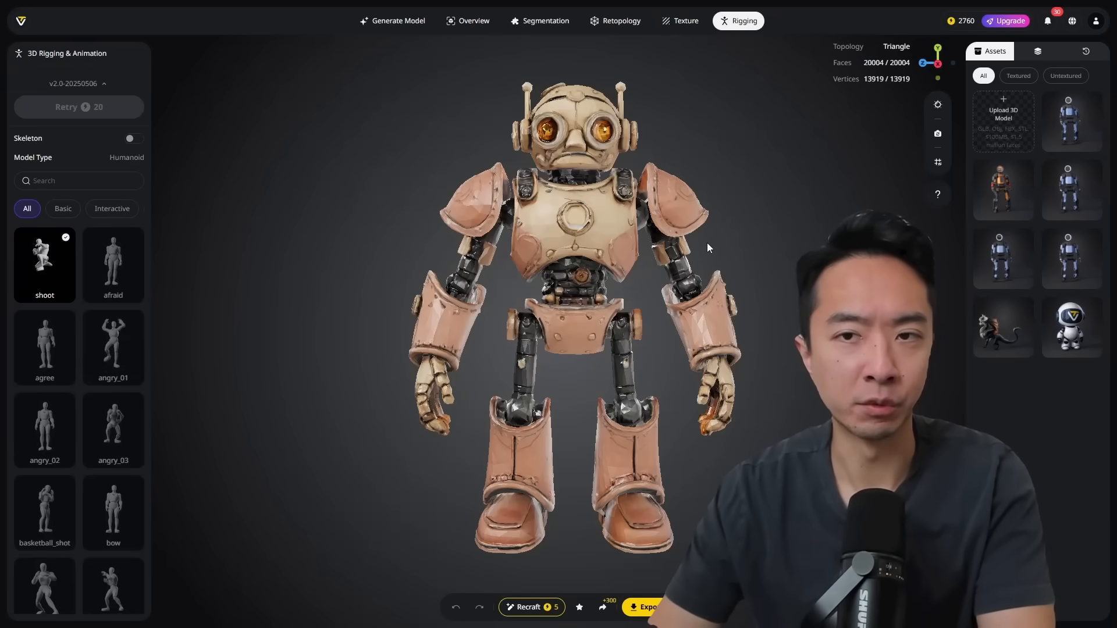
- Show the skeleton of the rigged steampunk robot and examine its bones from the chest down to the feet
left_click_drag(731, 221, 709, 244)
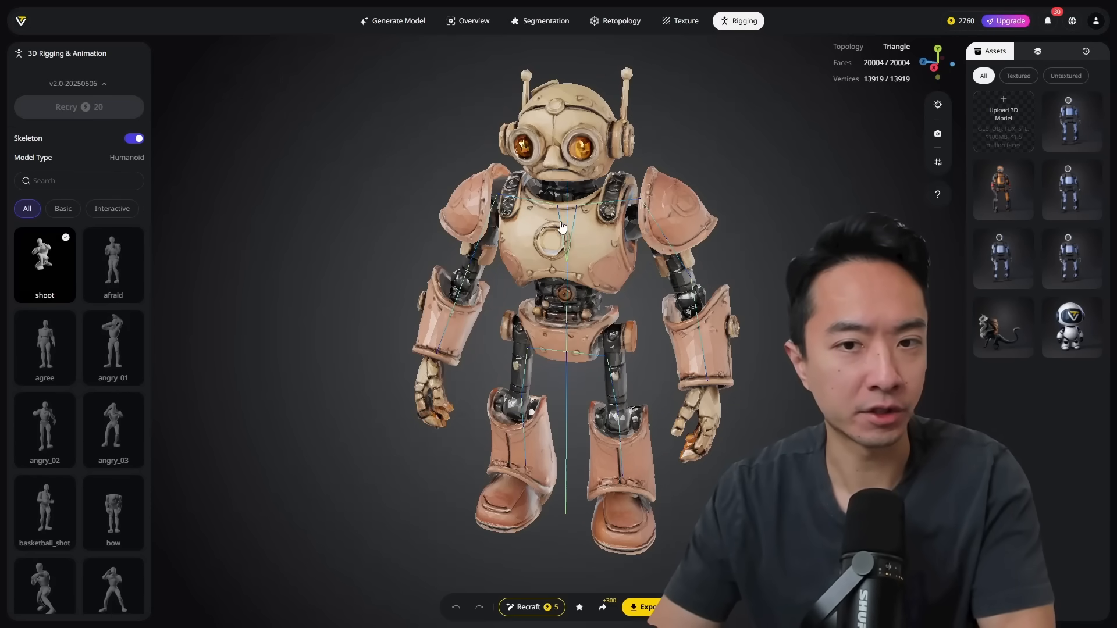
scroll(562, 227, "up", 5)
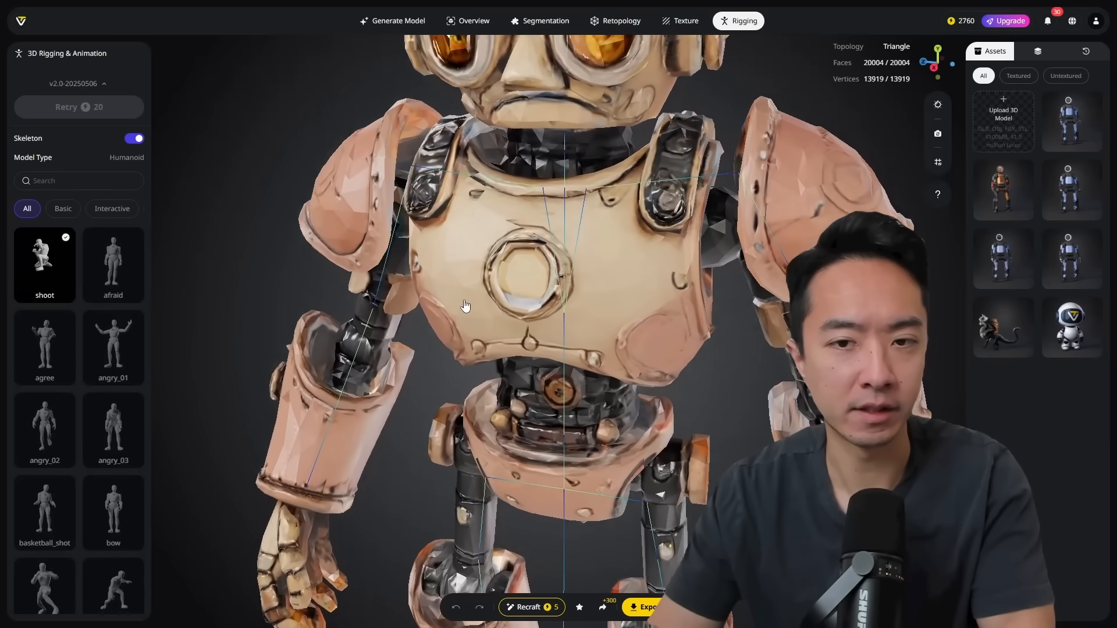
mouse_move(466, 307)
right_mouse_down()
mouse_move(447, 256)
mouse_move(460, 183)
right_mouse_up()
right_click_drag(528, 371, 575, 157)
right_click_drag(578, 329, 563, 300)
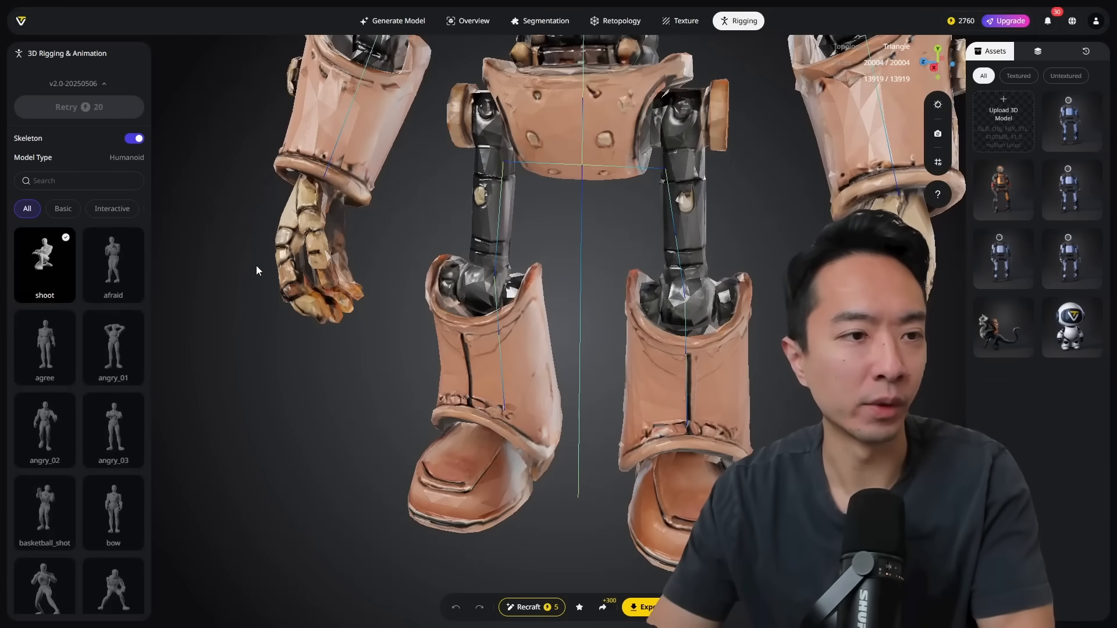
scroll(524, 199, "down", 3)
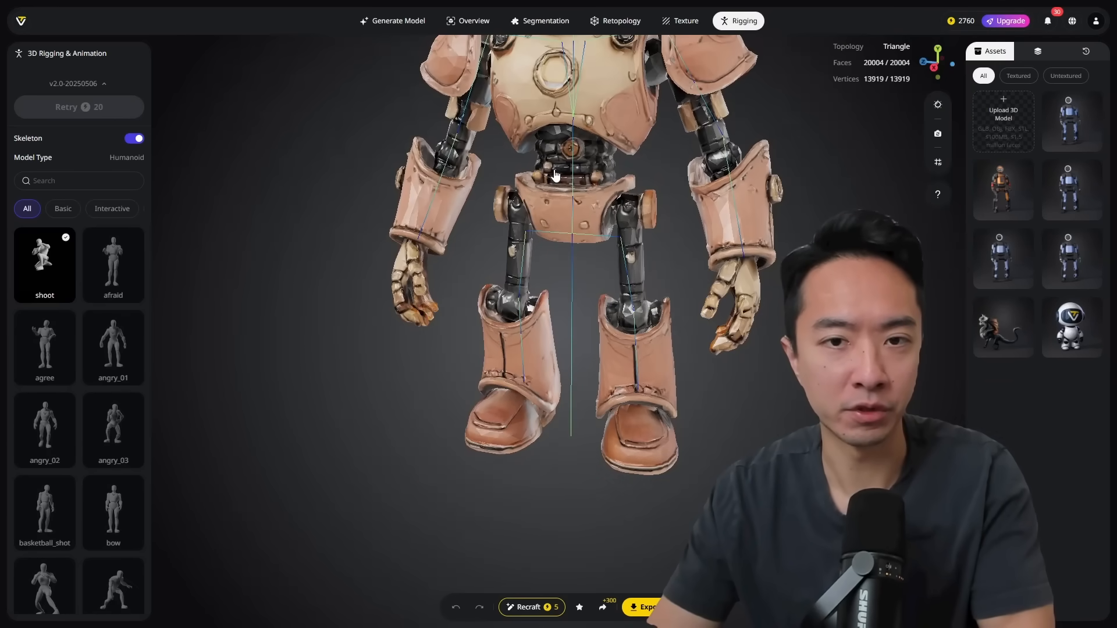
scroll(555, 175, "down", 3)
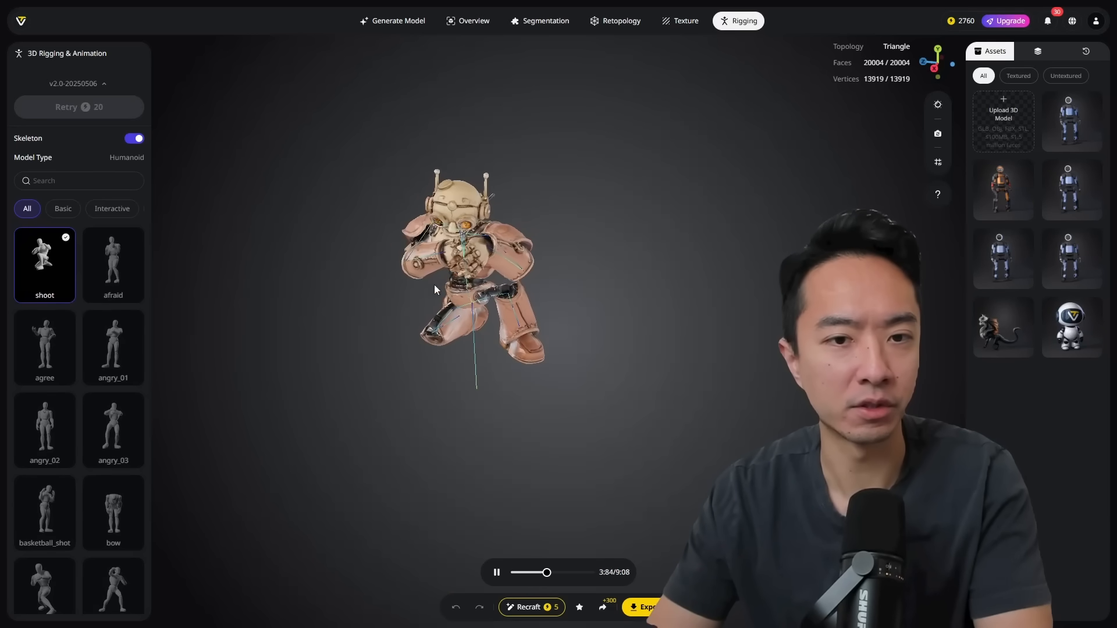
- Preview the shoot animation on the rigged robot up close and browse the animation presets down to the football and front_kick motions
scroll(390, 252, "up", 8)
right_click_drag(389, 252, 521, 314)
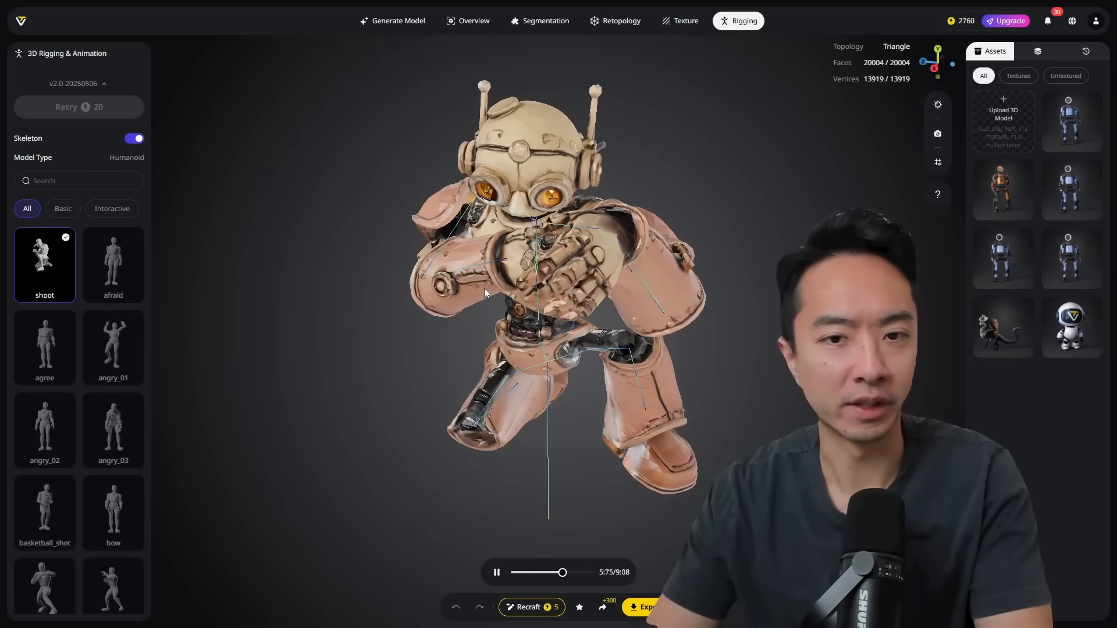
scroll(99, 287, "down", 2)
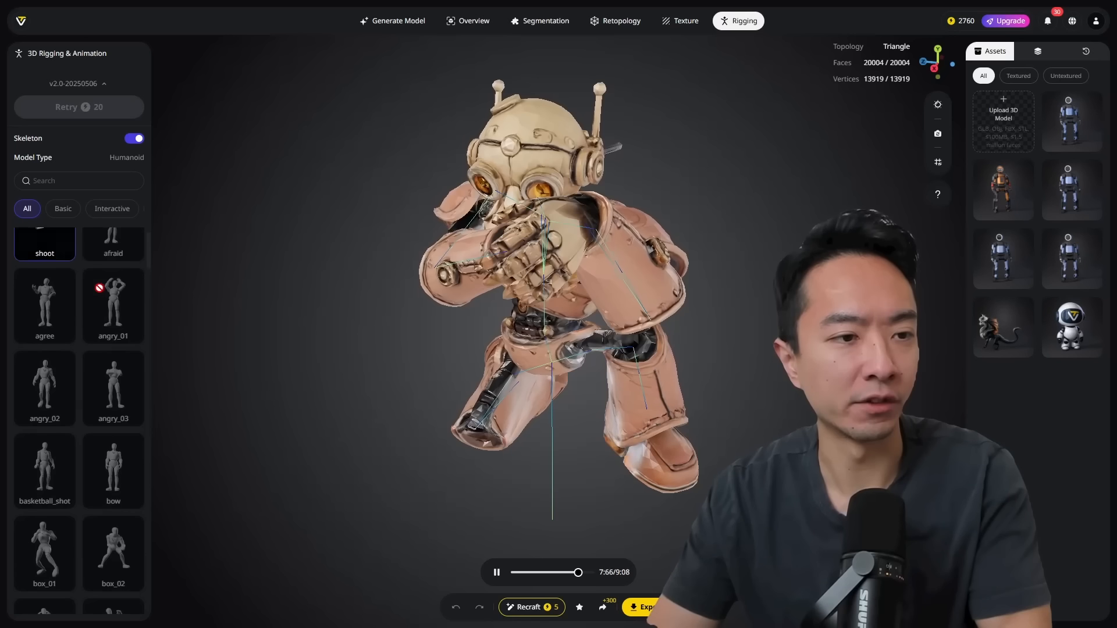
scroll(99, 287, "down", 6)
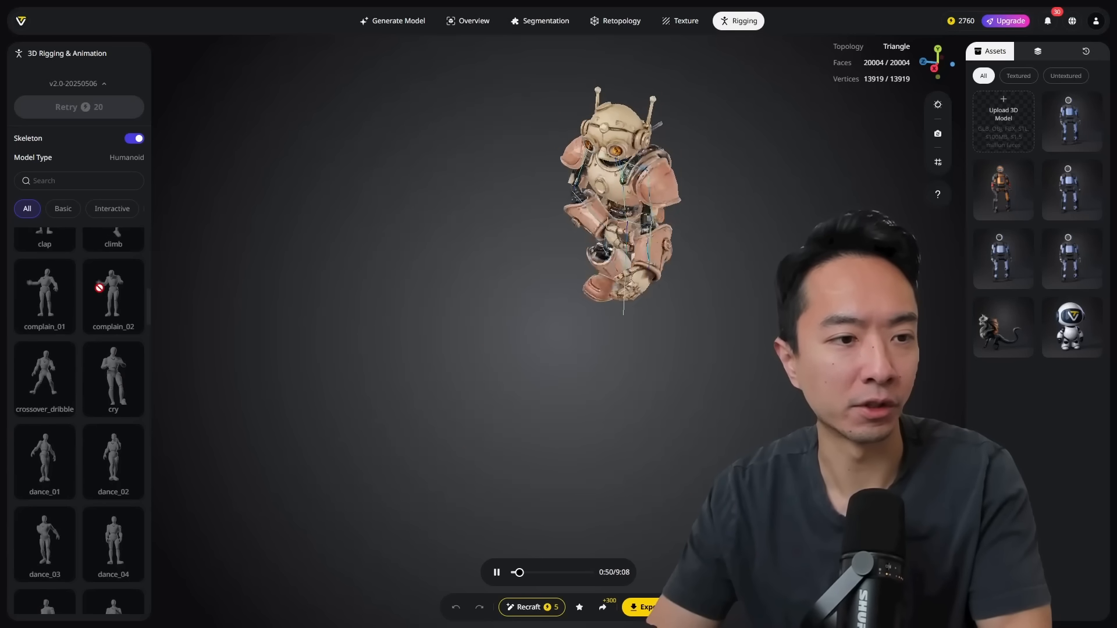
scroll(100, 287, "down", 10)
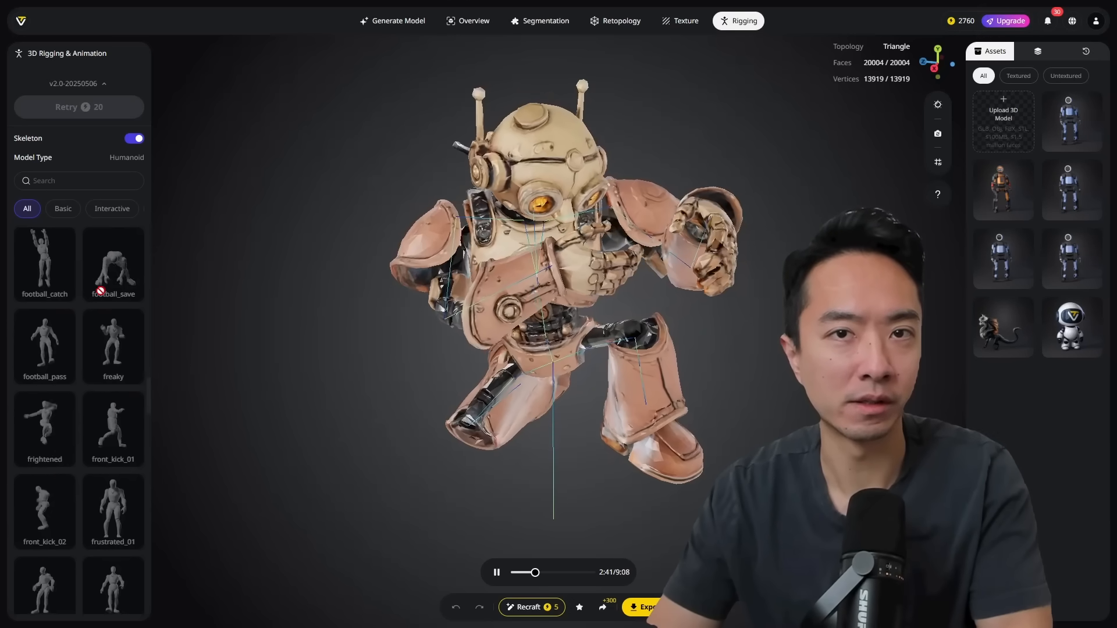